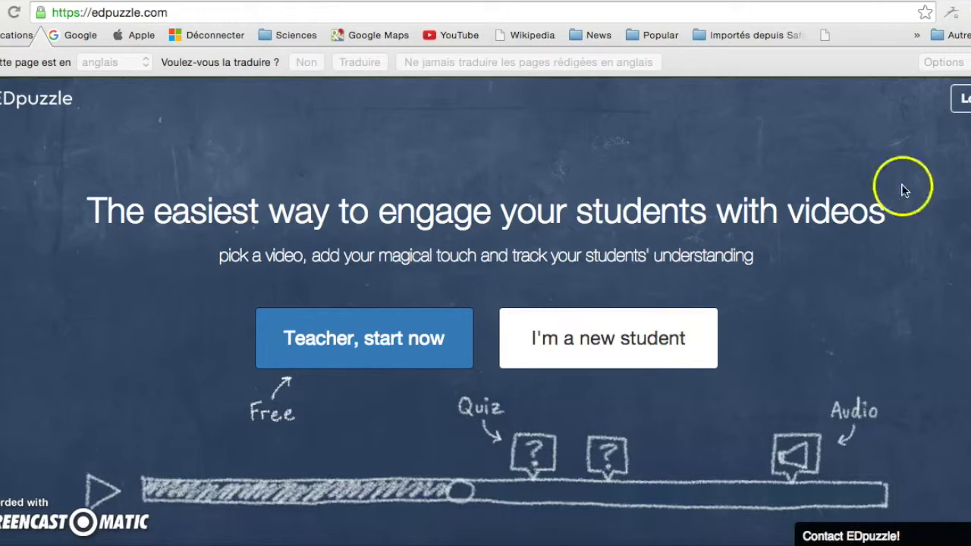
Log in as a teacher with the account's e-mail and password
click(967, 98)
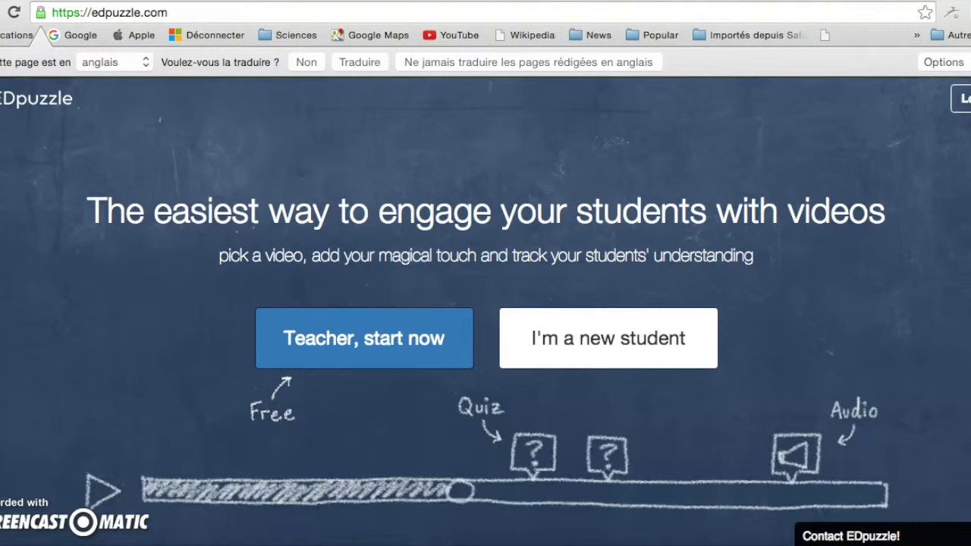
click(962, 99)
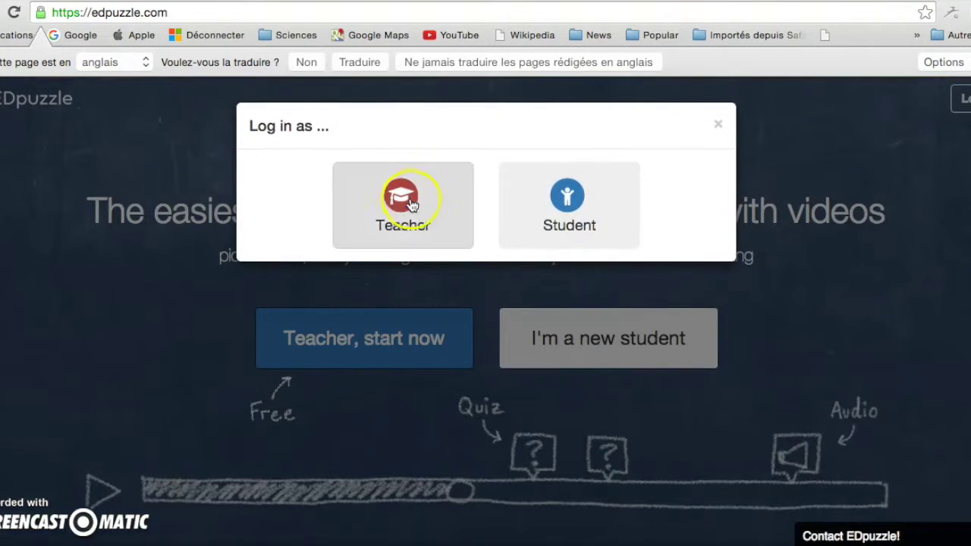
click(408, 202)
text(lau)
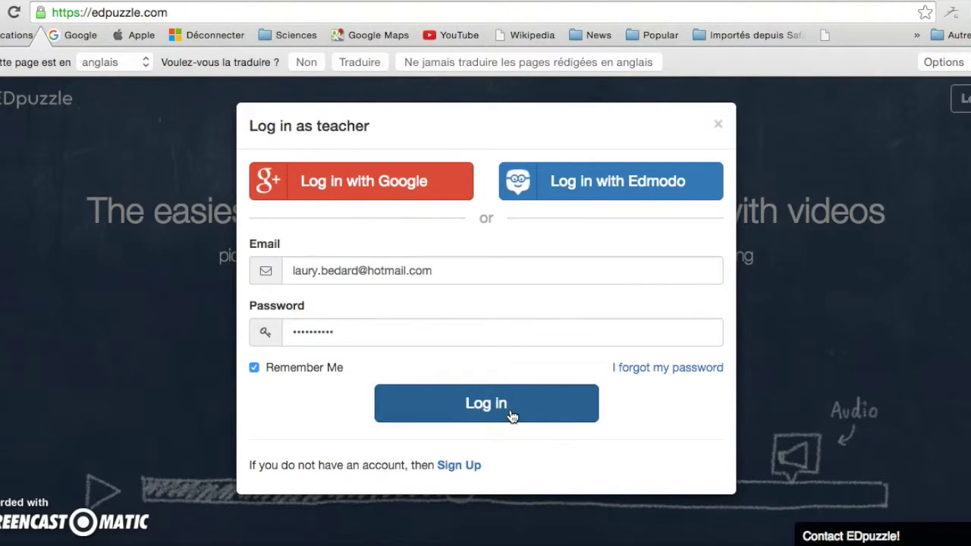
click(512, 416)
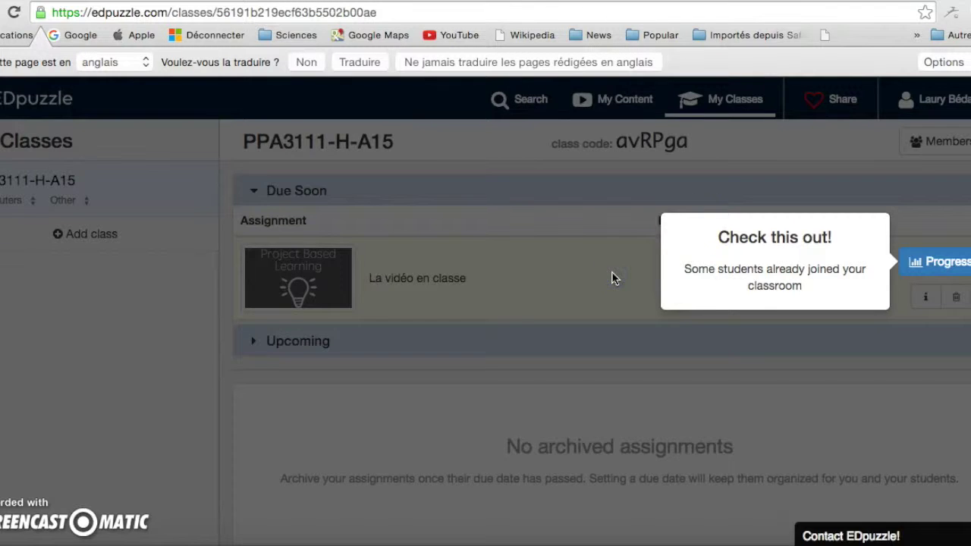
Check the students' progress on the assignment "La vidéo en classe" and return to the class page
click(940, 265)
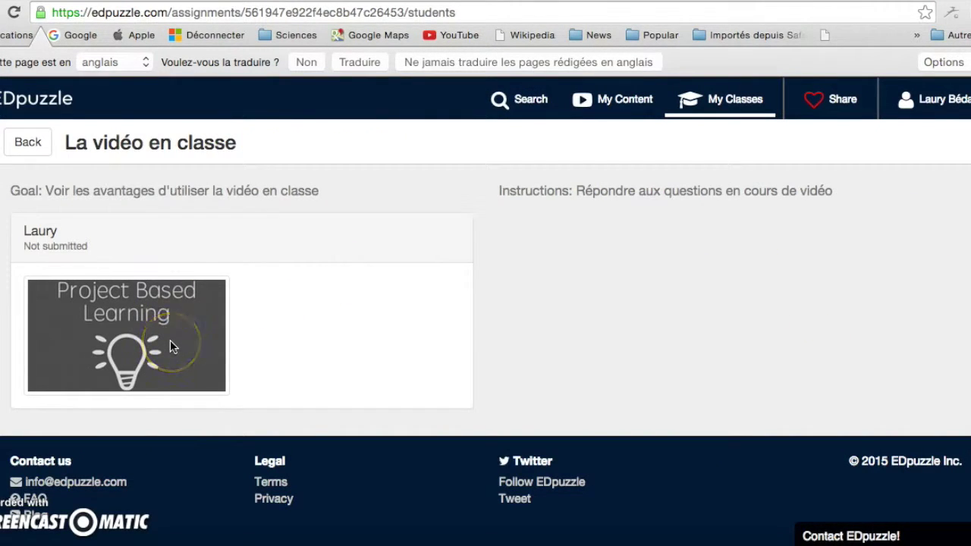
click(27, 143)
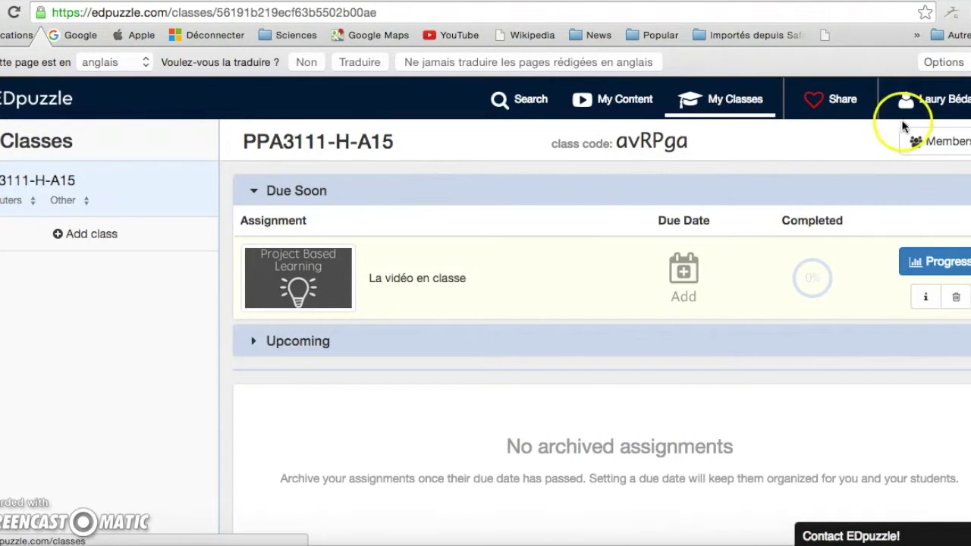
Go to My Content, start creating a new video and look over the suggested lesson videos
click(618, 103)
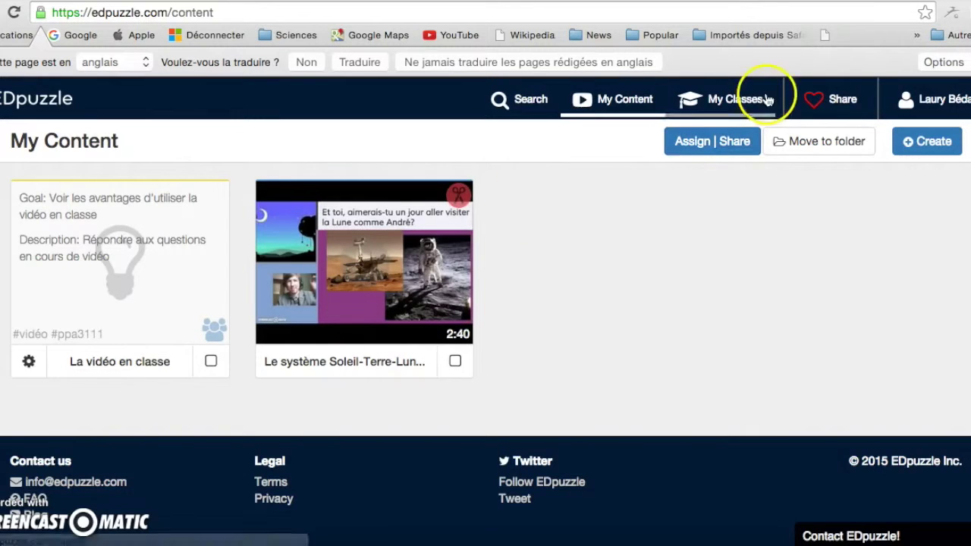
click(937, 145)
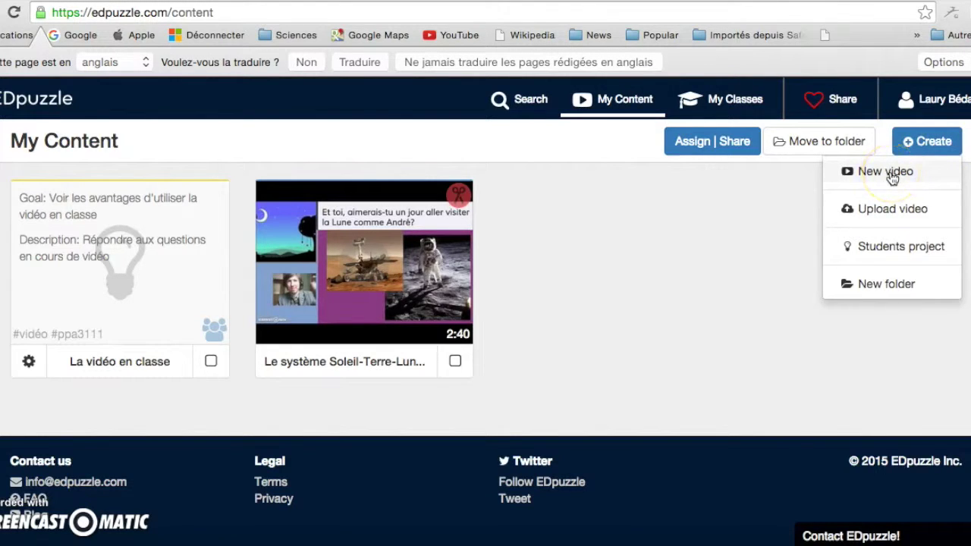
click(888, 218)
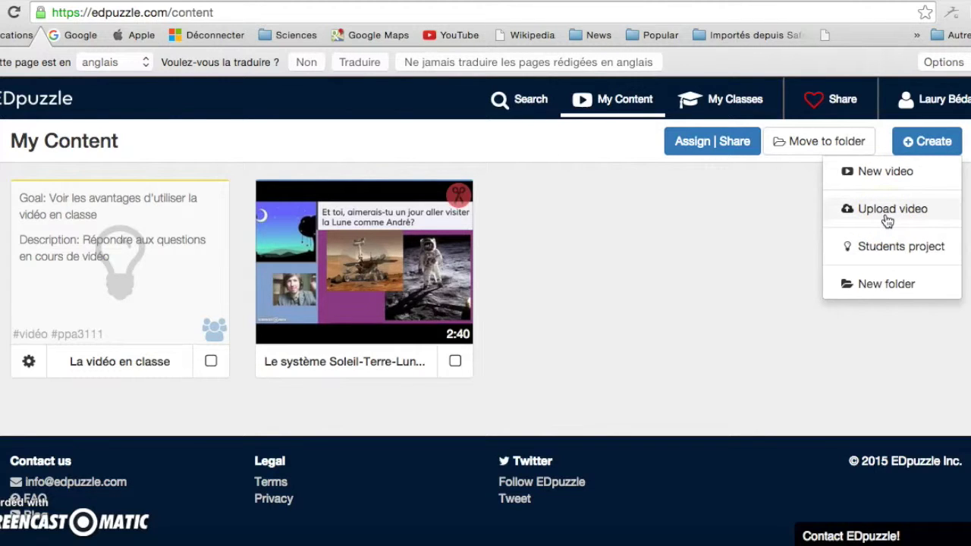
click(887, 174)
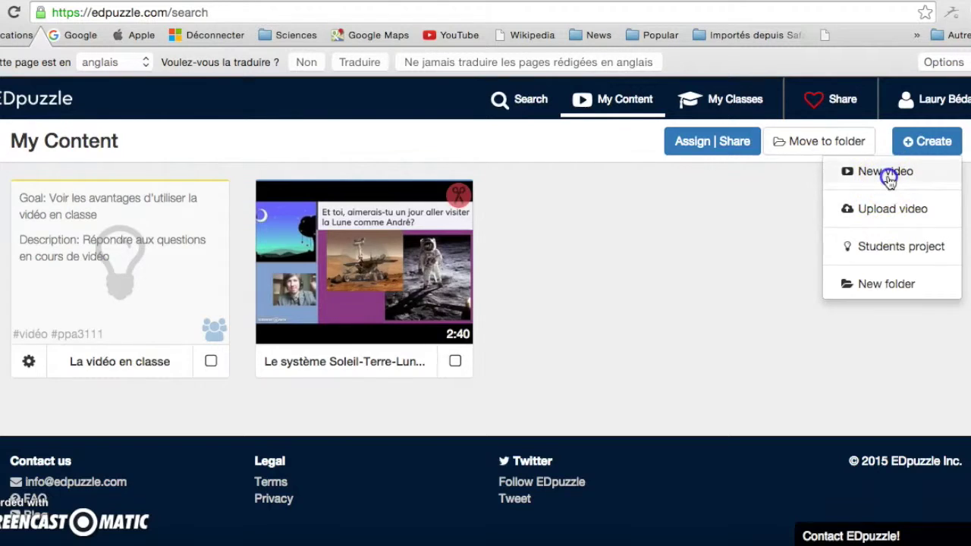
mouse_move(737, 267)
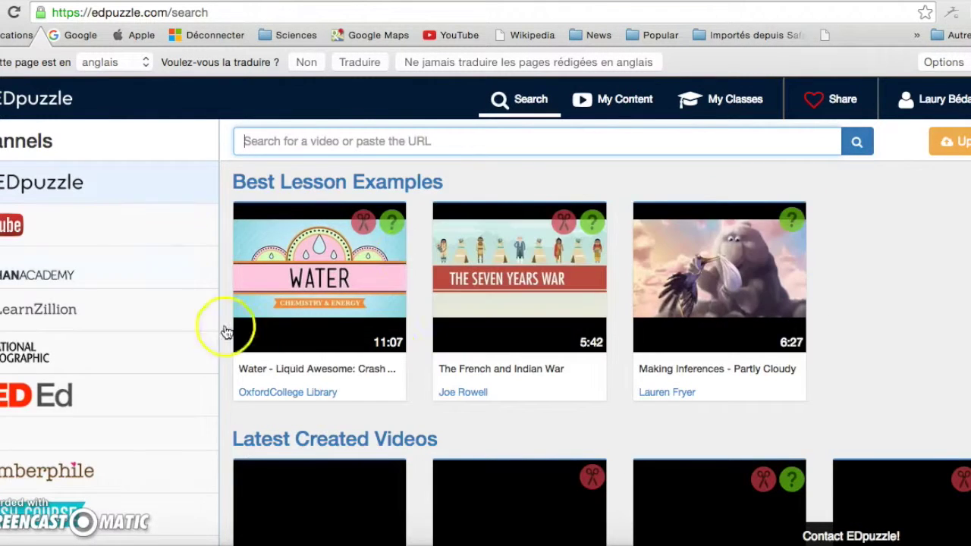
scroll(875, 348, down, 5)
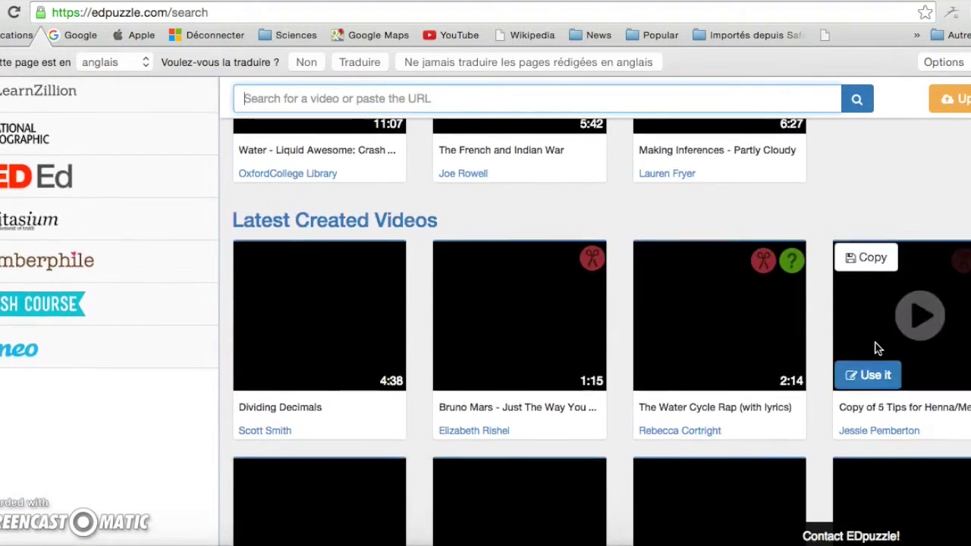
scroll(875, 347, up, 5)
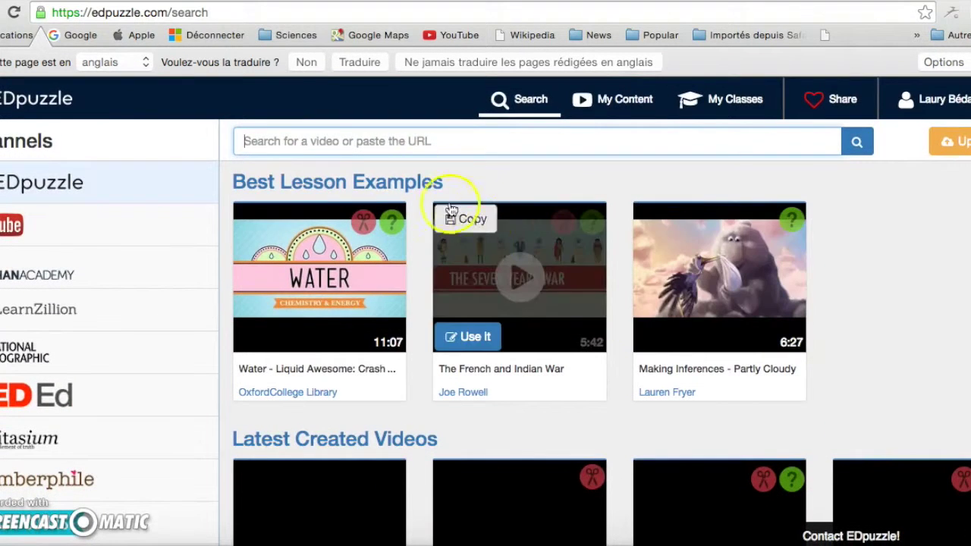
Search the YouTube channel for ppa3111
click(113, 239)
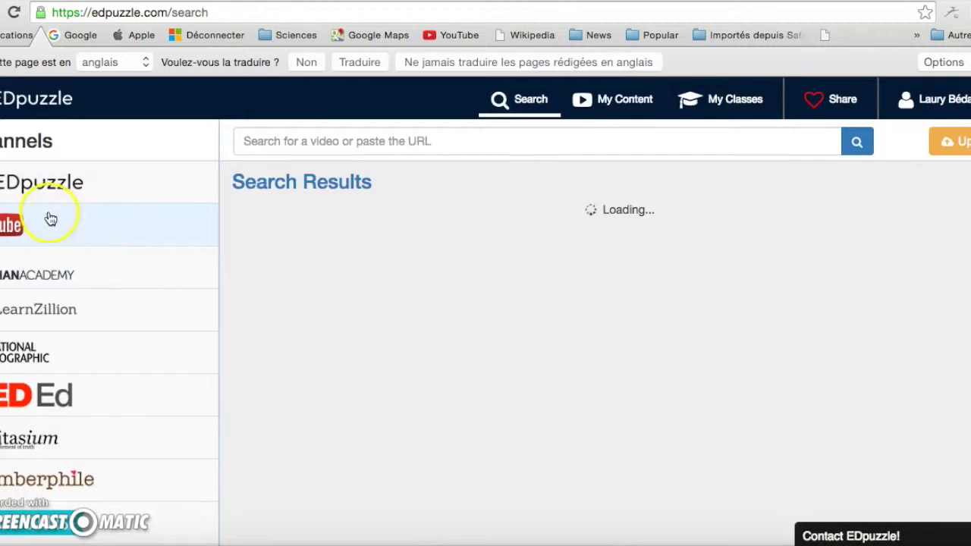
scroll(80, 356, down, 3)
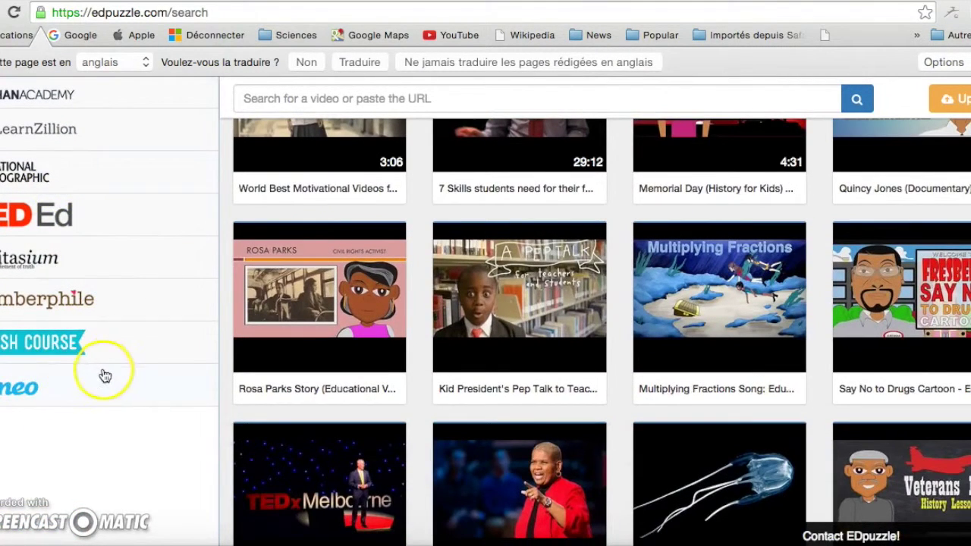
scroll(100, 376, up, 3)
click(411, 141)
text(ppa311)
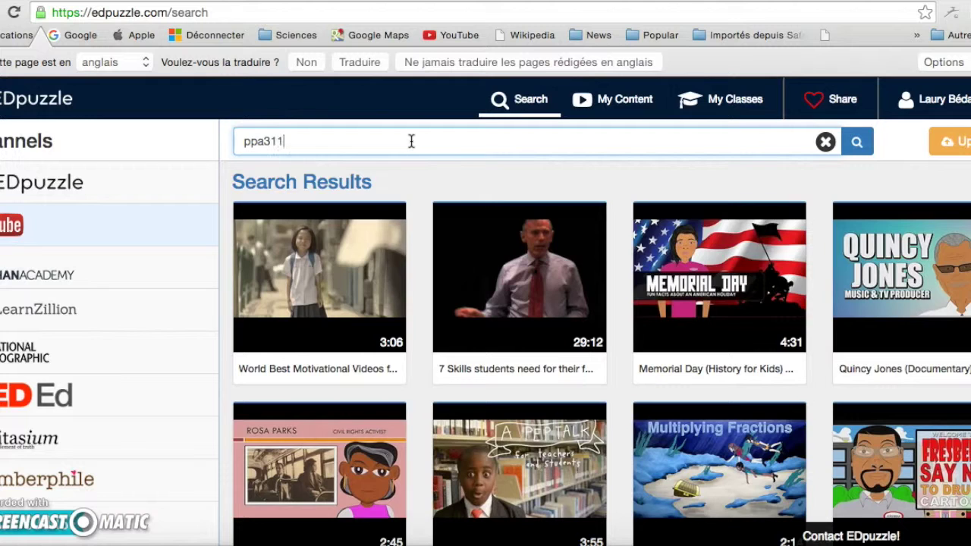
text(1)
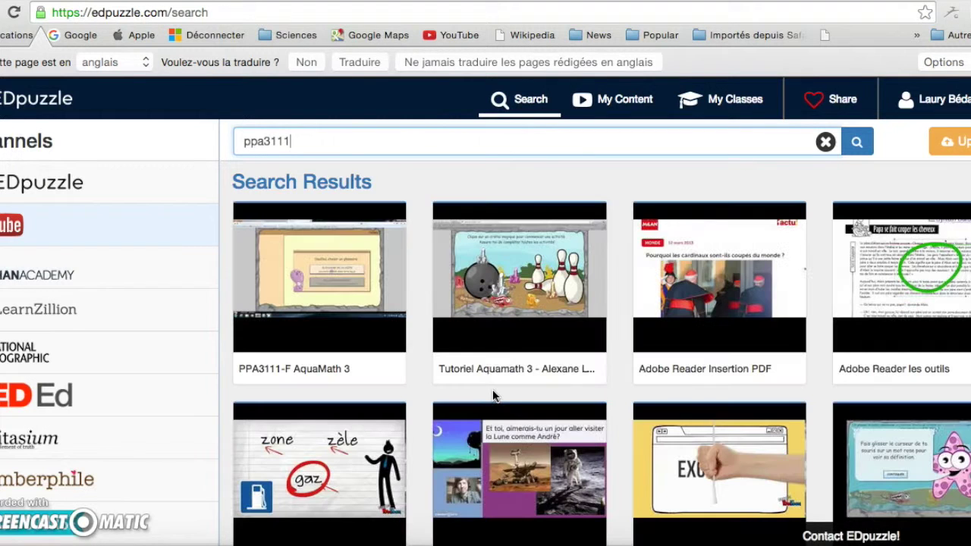
Choose the found video "Le système Soleil-Terre-Lune" for use and open it in the editor
scroll(591, 372, down, 5)
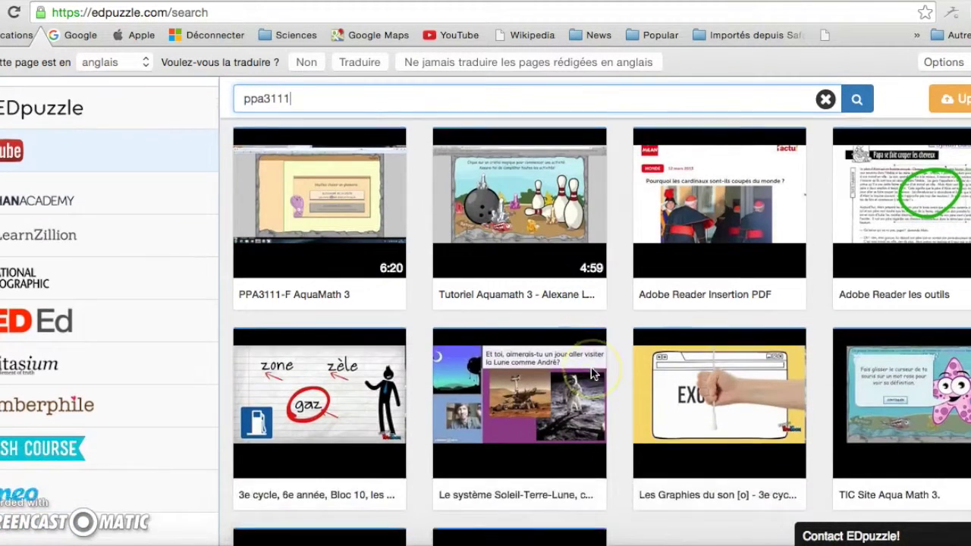
scroll(591, 372, up, 1)
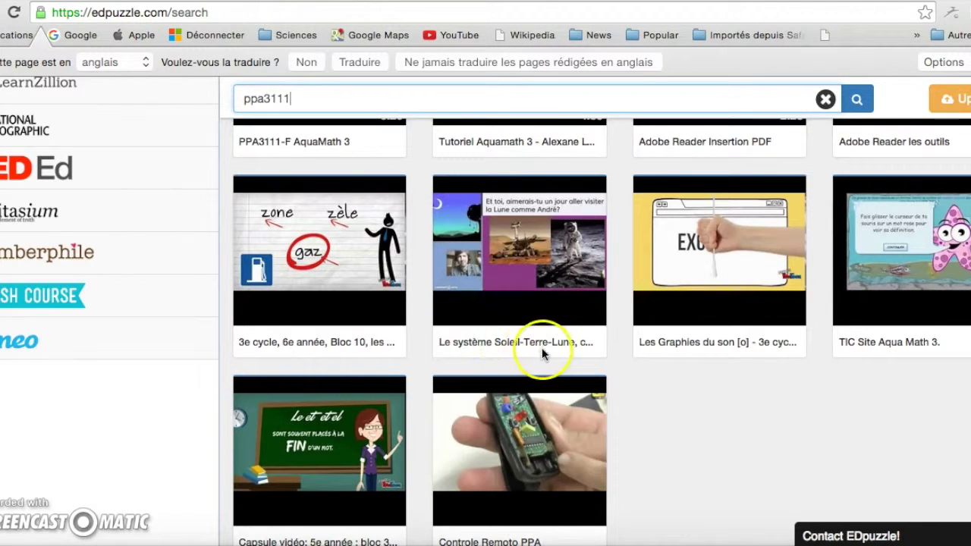
mouse_move(568, 293)
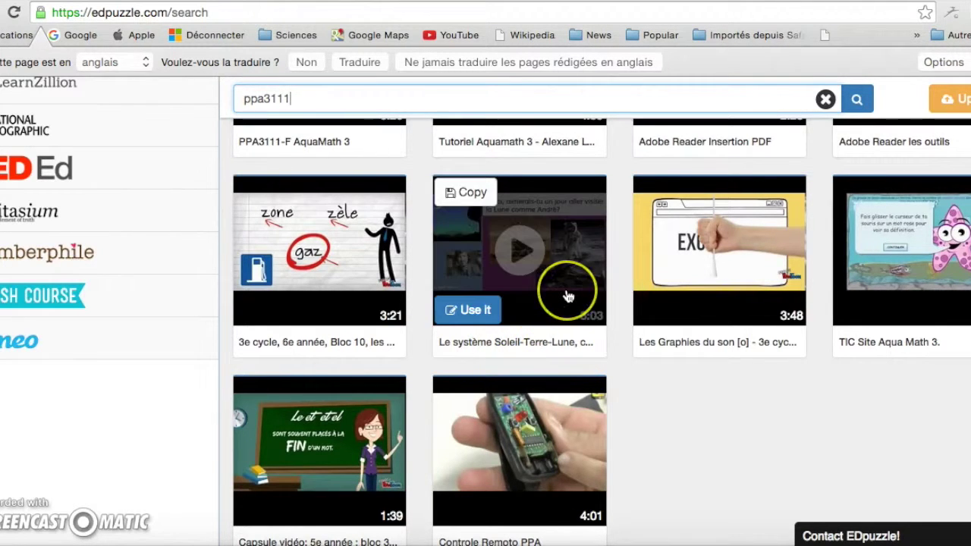
click(447, 311)
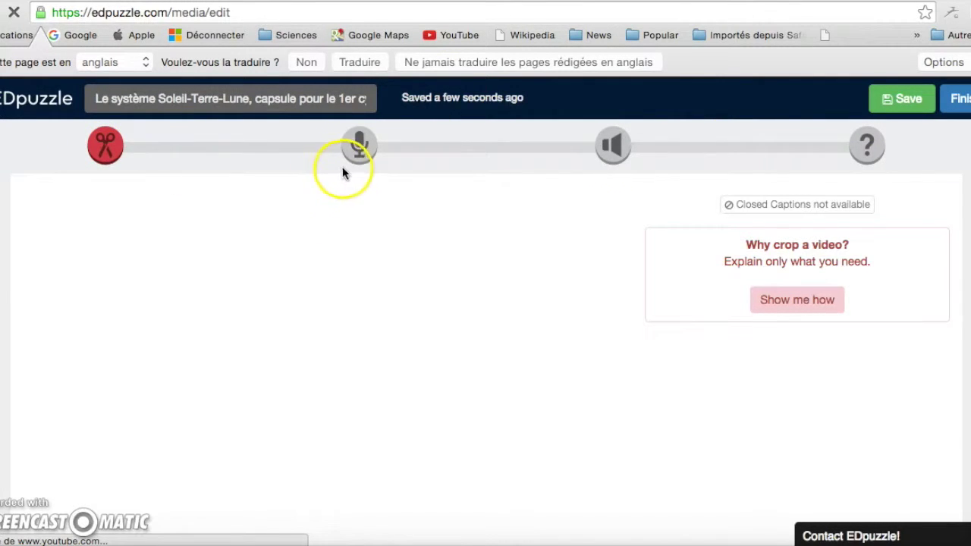
Crop the video so that it starts at about 0:03 and ends at 02:38
click(614, 157)
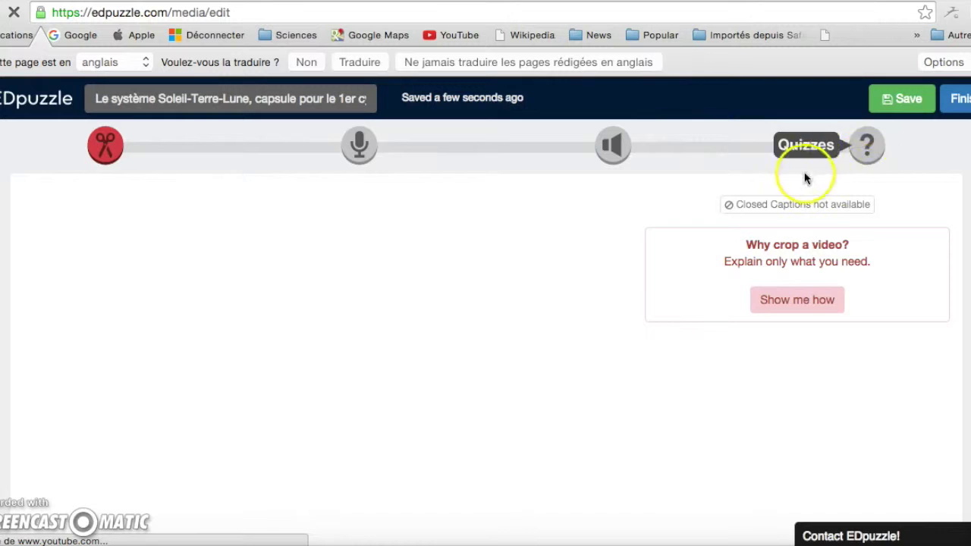
scroll(584, 358, down, 3)
scroll(584, 365, up, 3)
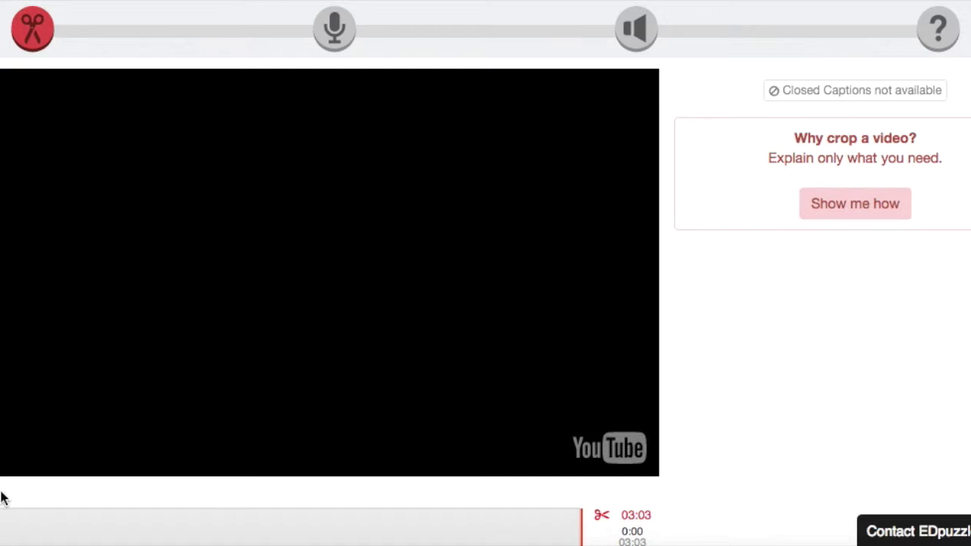
scroll(1, 498, down, 5)
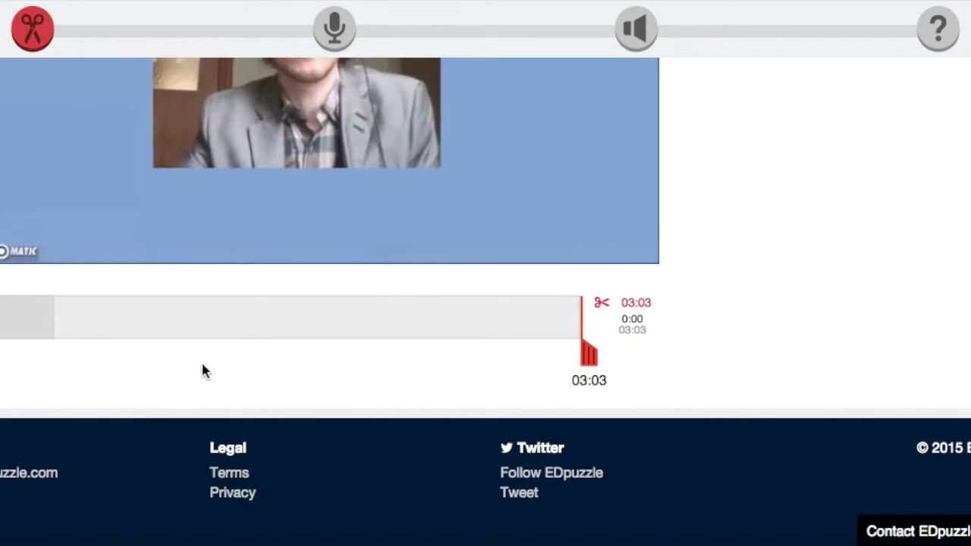
scroll(201, 367, up, 3)
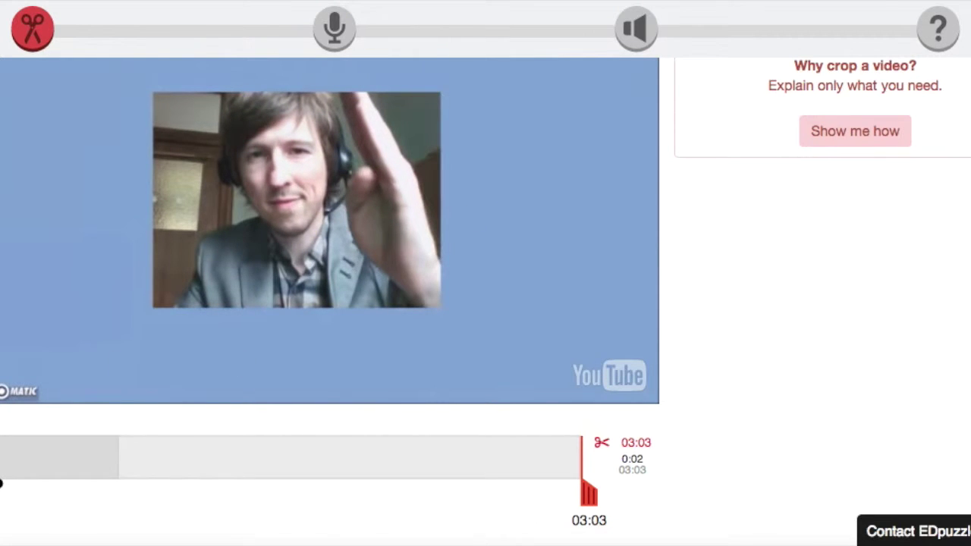
drag(2, 483, 3, 484)
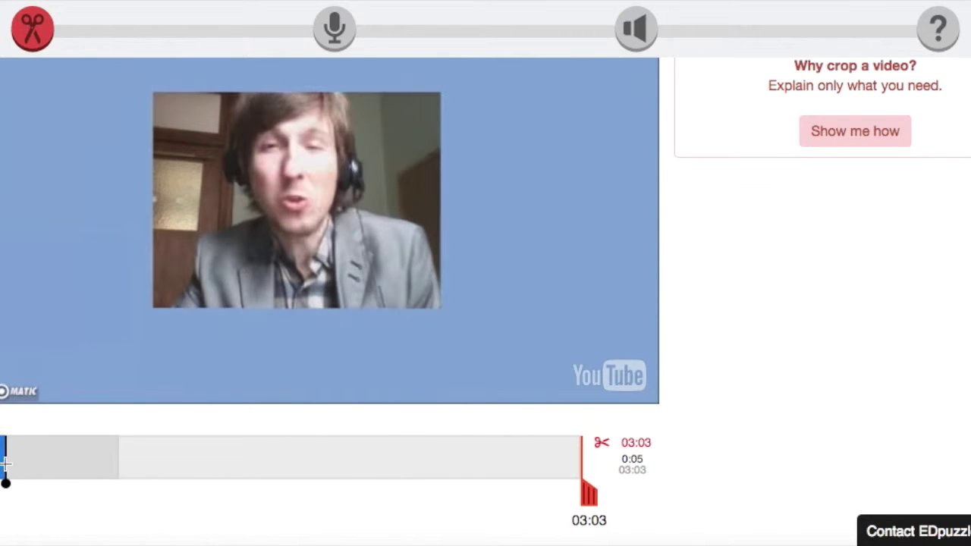
drag(6, 483, 3, 484)
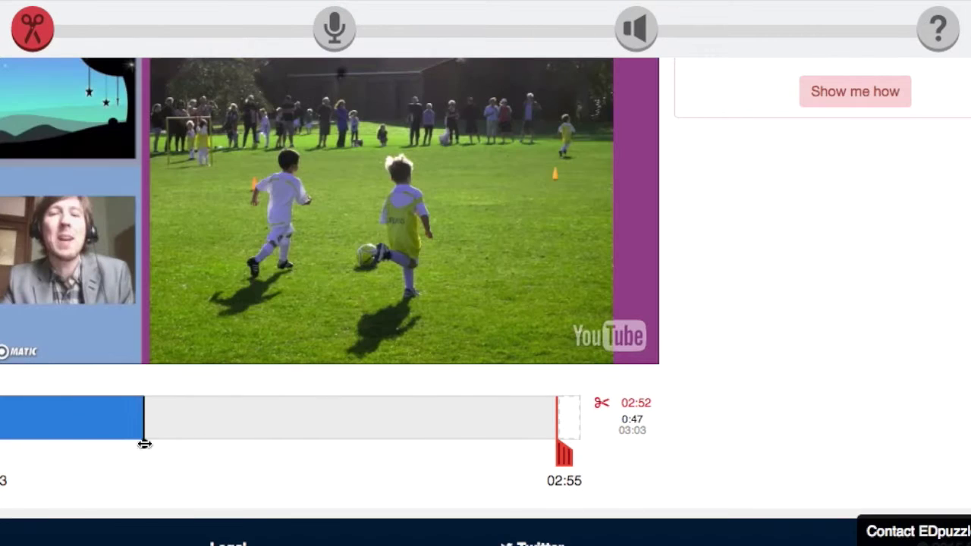
mouse_move(143, 443)
mouse_down()
mouse_move(541, 444)
mouse_move(486, 442)
mouse_move(501, 442)
mouse_up()
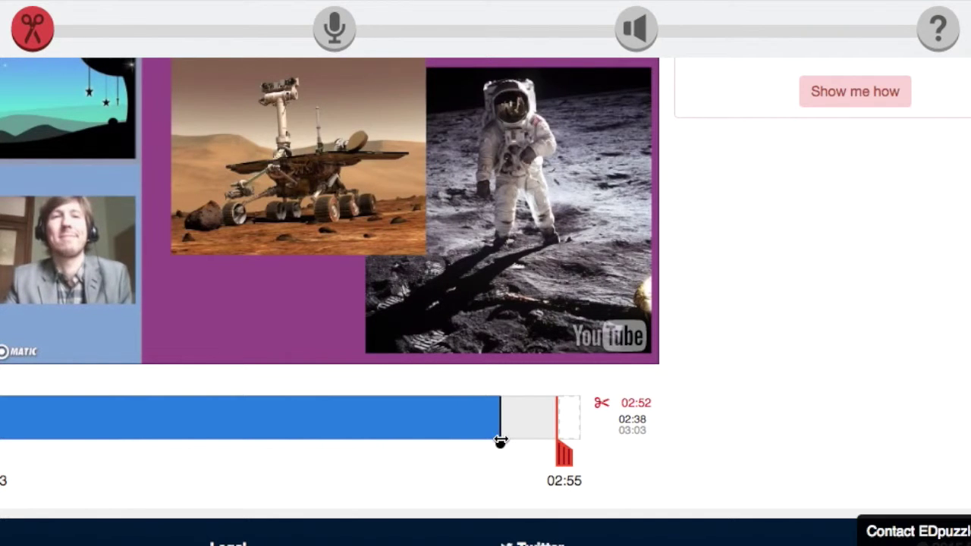
drag(563, 456, 507, 456)
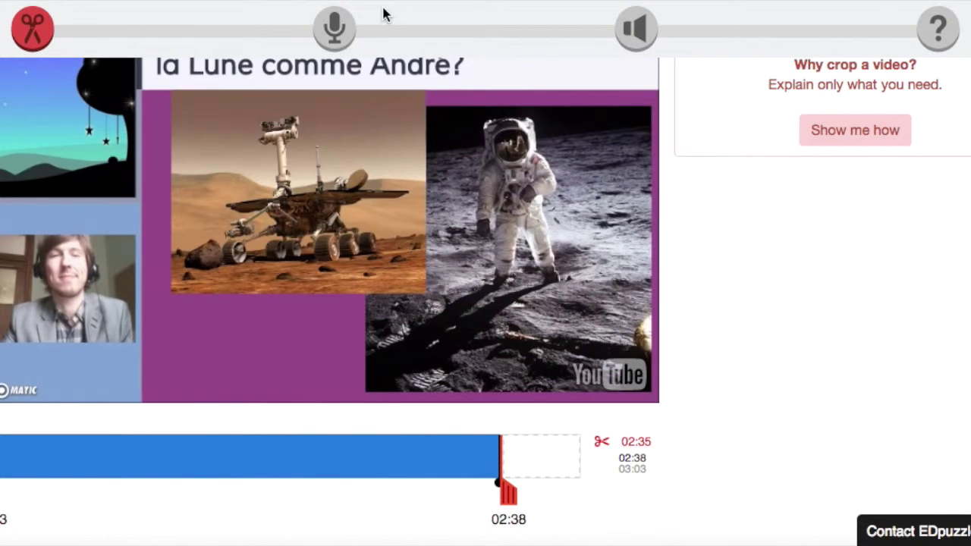
Open the audio track recording stage and examine its instructions and timeline
click(334, 27)
scroll(546, 403, down, 5)
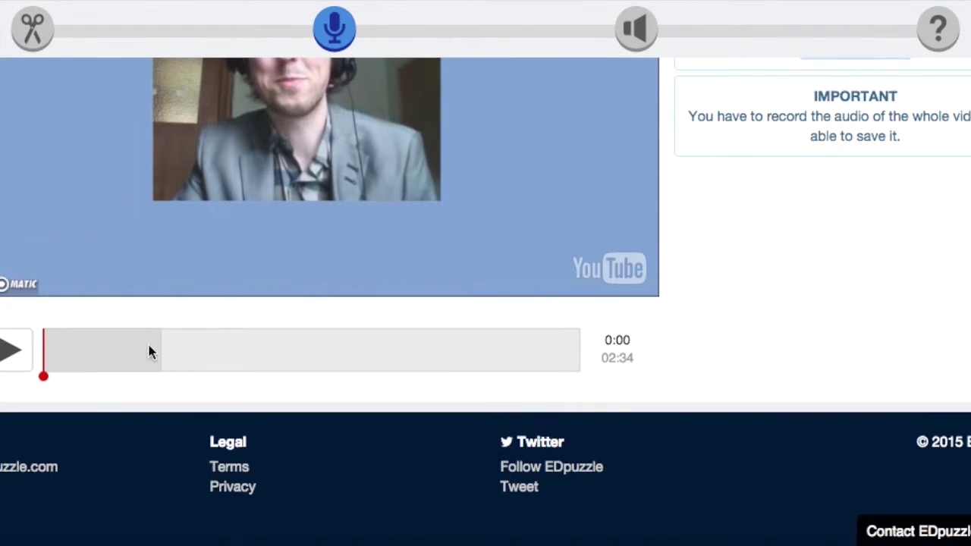
scroll(657, 370, up, 3)
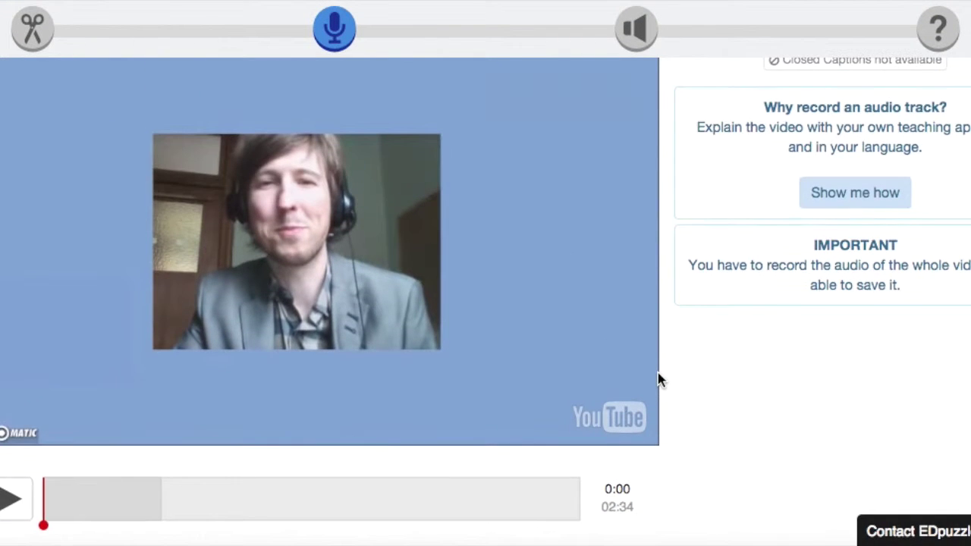
scroll(658, 372, up, 1)
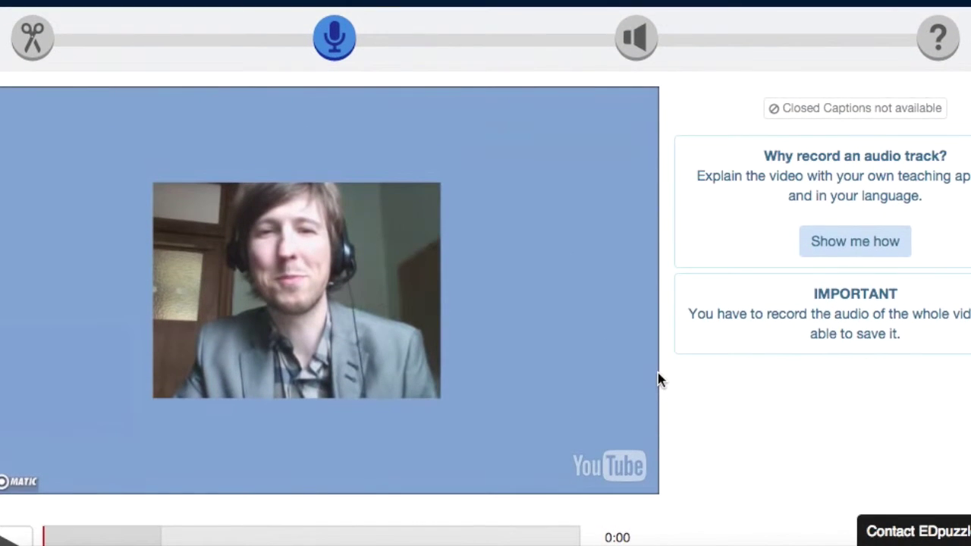
scroll(695, 430, down, 4)
scroll(673, 397, up, 4)
scroll(664, 370, up, 1)
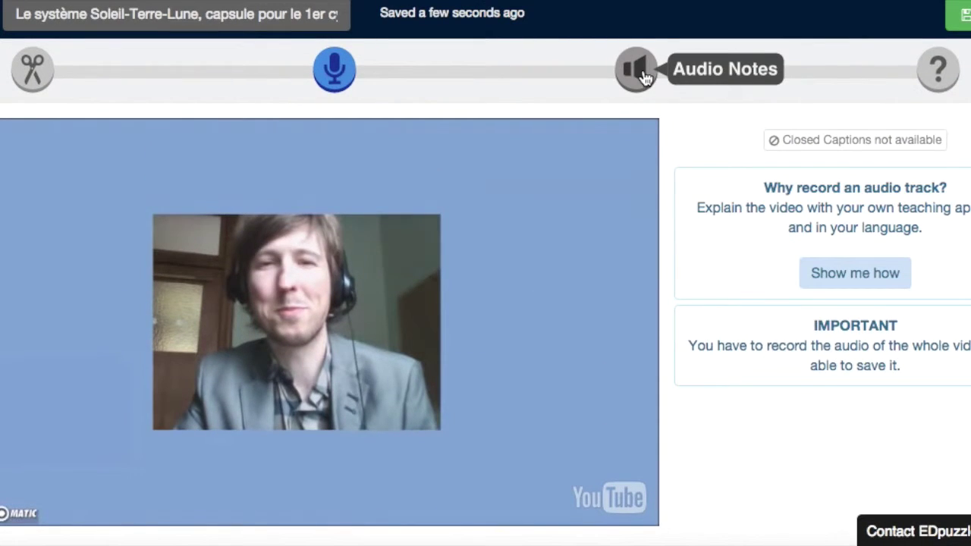
Switch to Audio Notes and place the note marker at about 0:57 in the video
click(641, 79)
scroll(582, 430, down, 1)
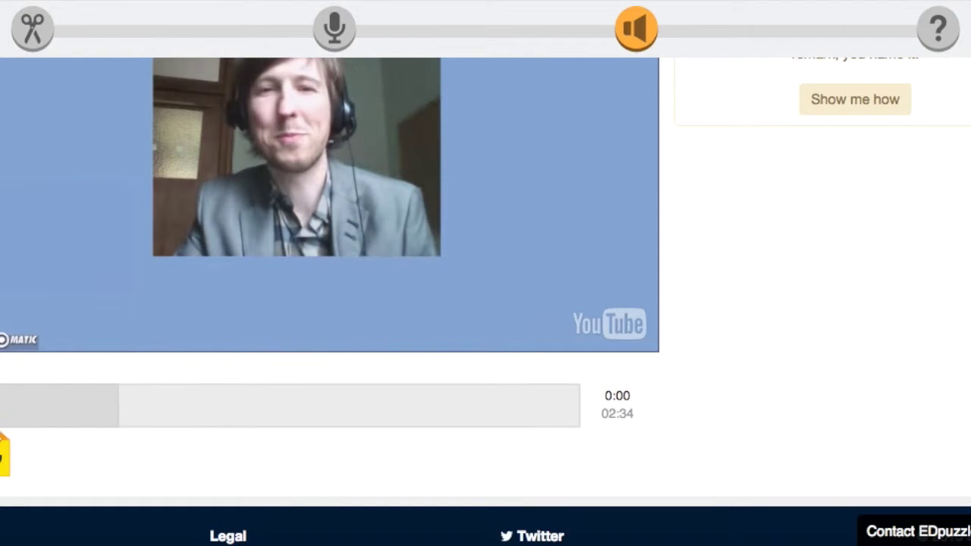
drag(5, 452, 209, 449)
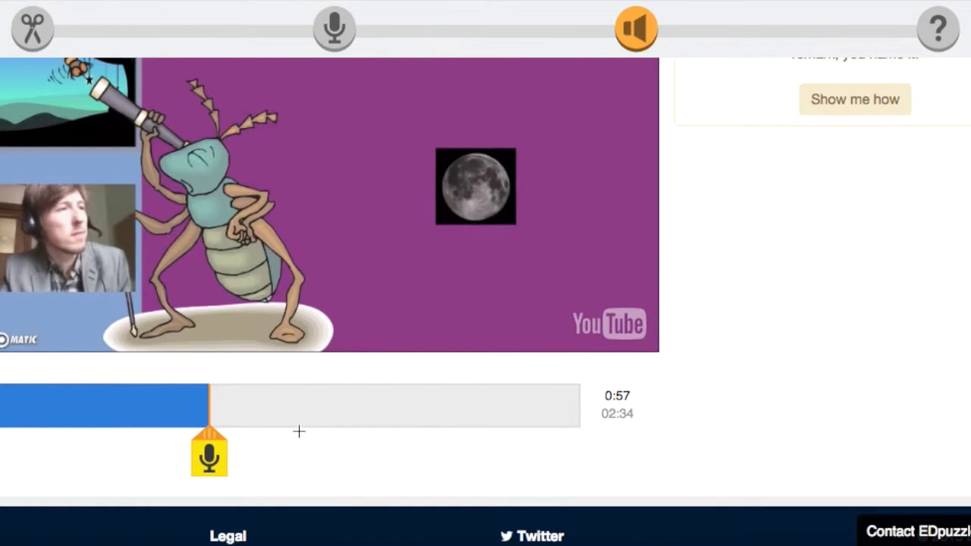
Record an audio note at 0:57 in the video, allowing microphone access
scroll(326, 440, up, 3)
scroll(327, 440, down, 2)
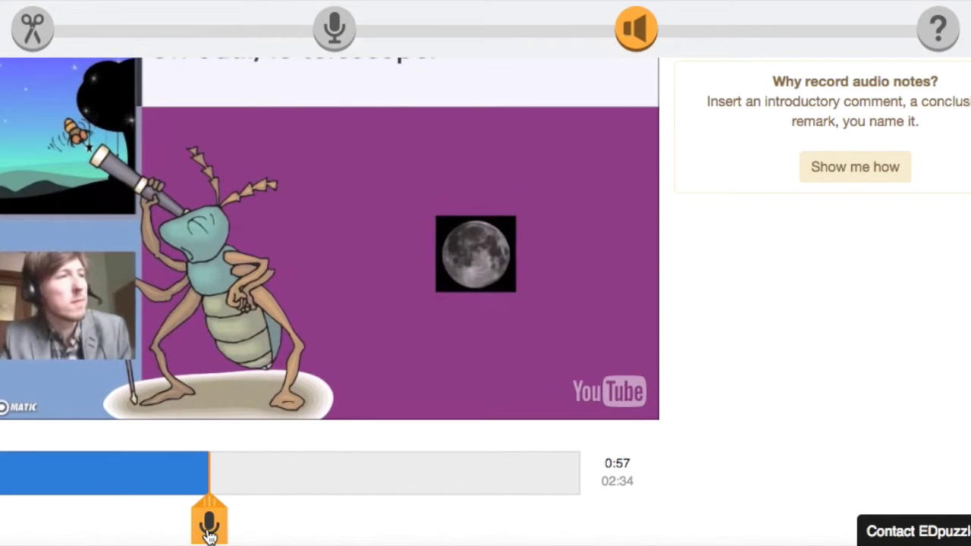
scroll(211, 531, down, 2)
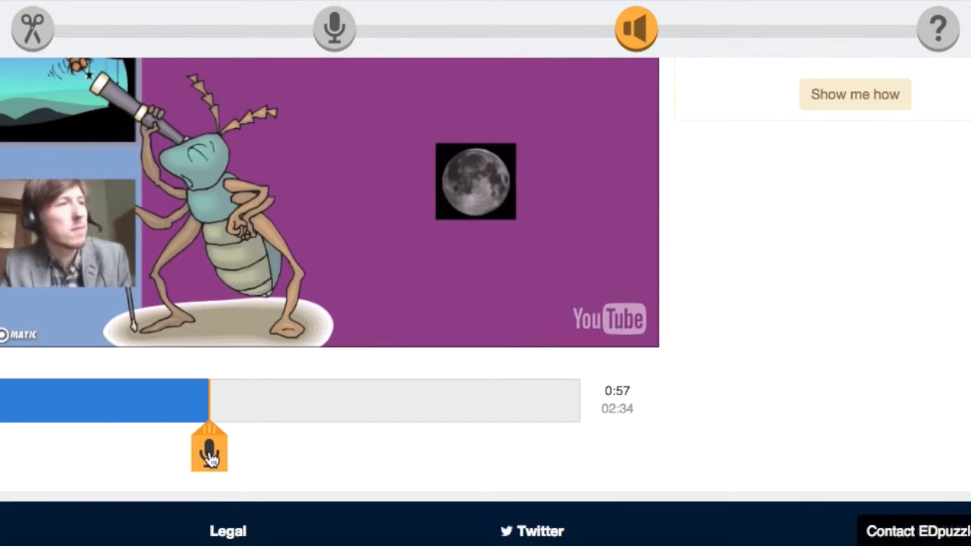
click(210, 458)
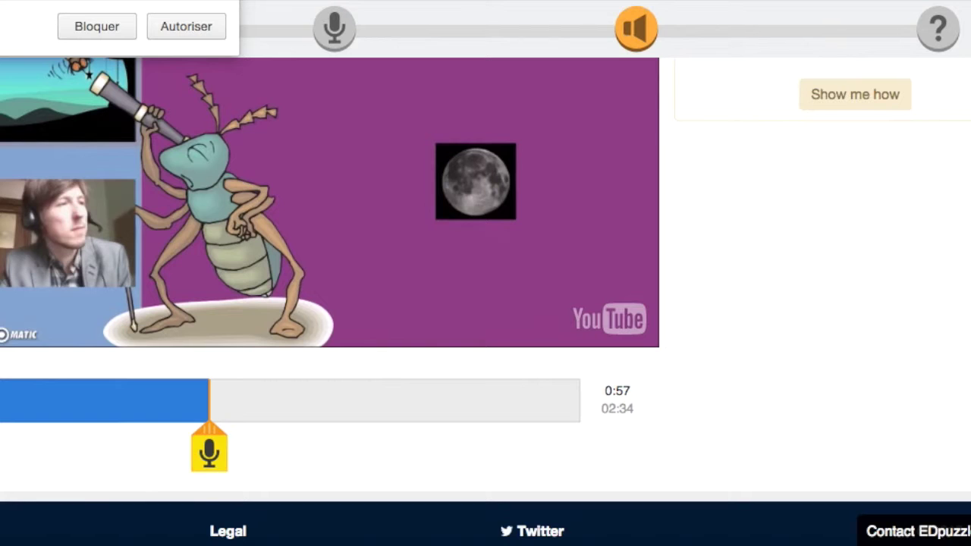
click(192, 40)
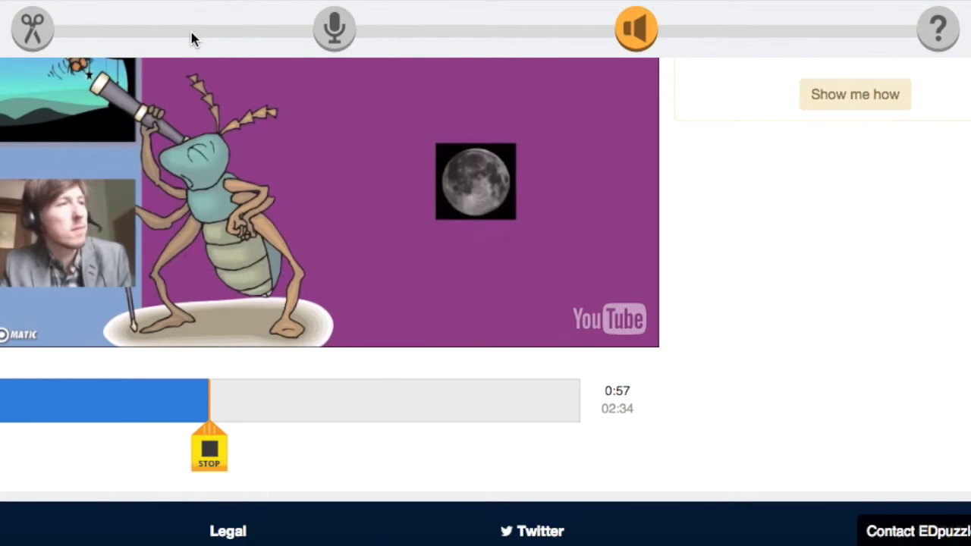
click(217, 462)
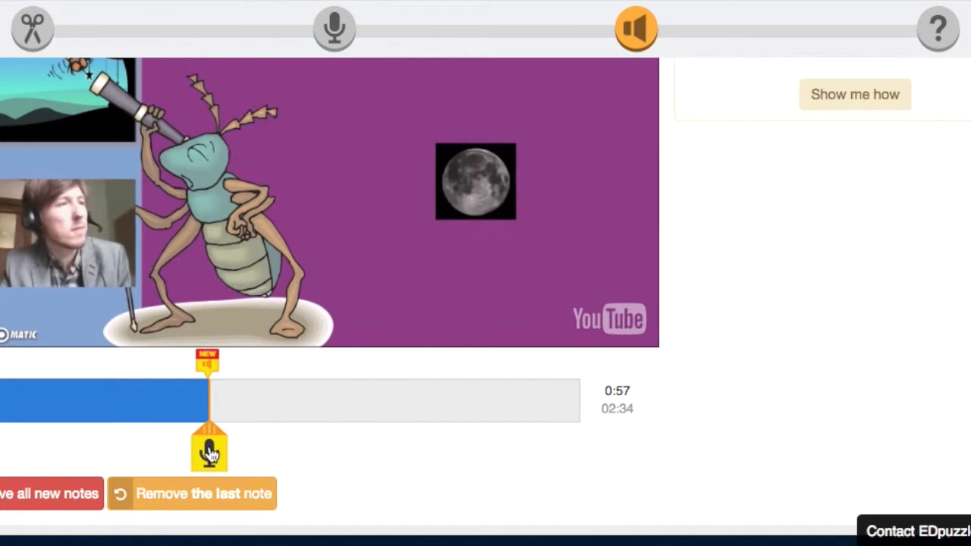
Switch to Quizzes and add a question at 01:41 in the video
scroll(461, 445, up, 3)
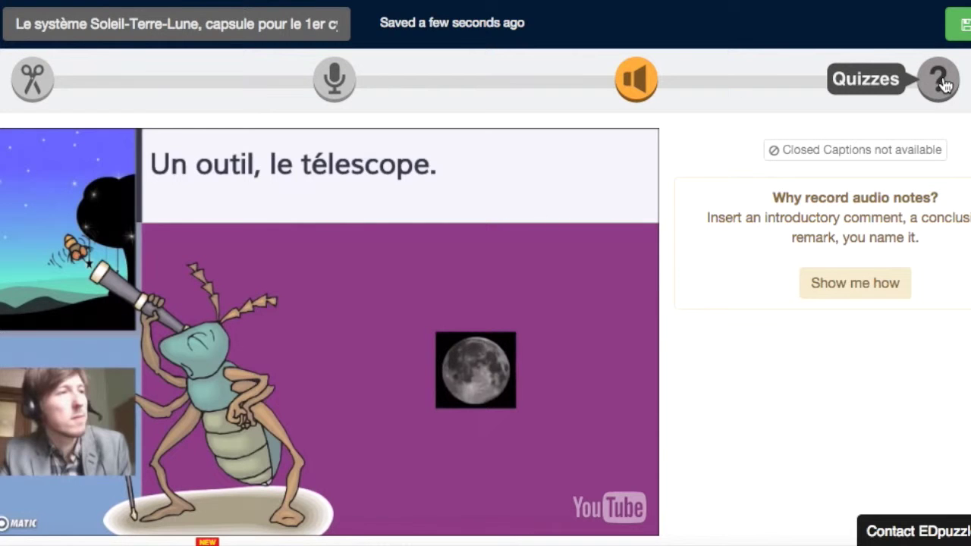
click(943, 86)
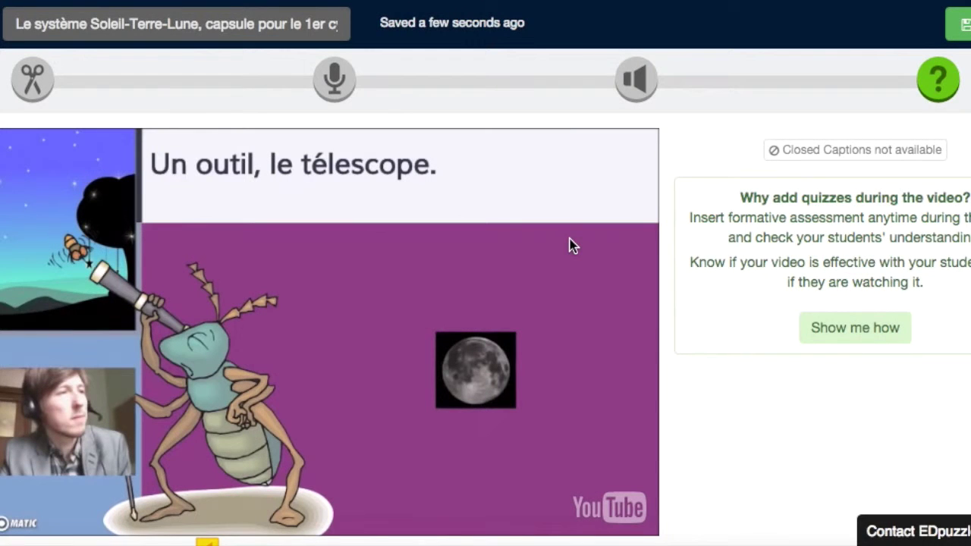
scroll(654, 308, down, 5)
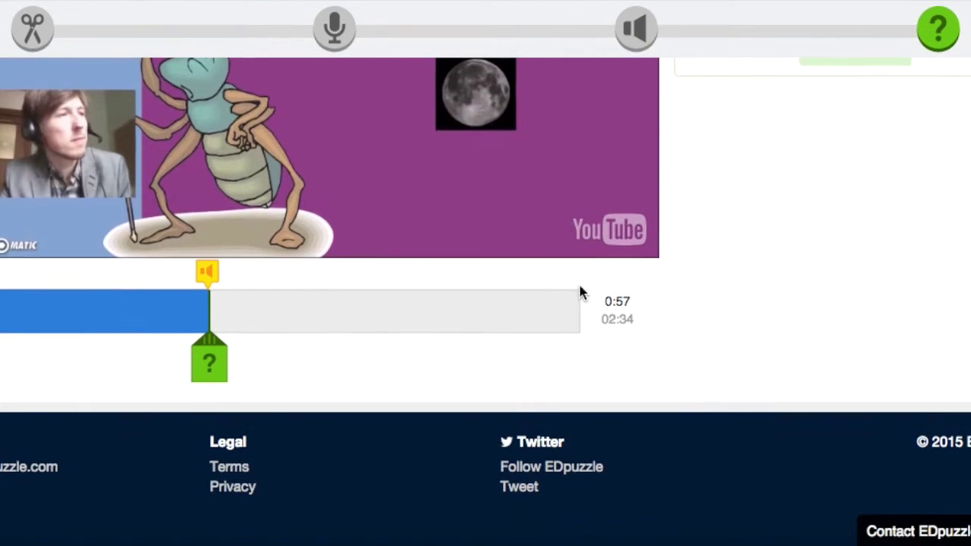
scroll(477, 328, up, 3)
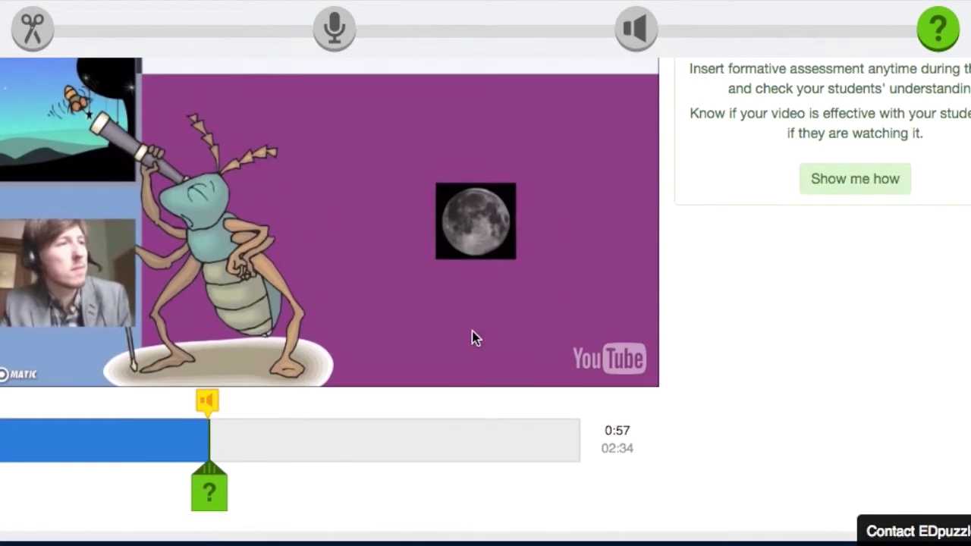
click(215, 499)
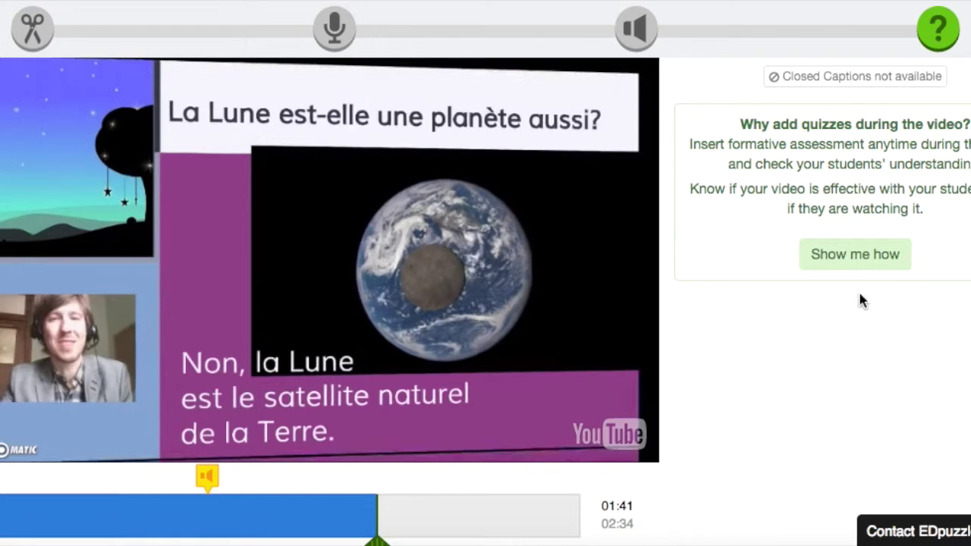
scroll(859, 289, down, 5)
click(378, 369)
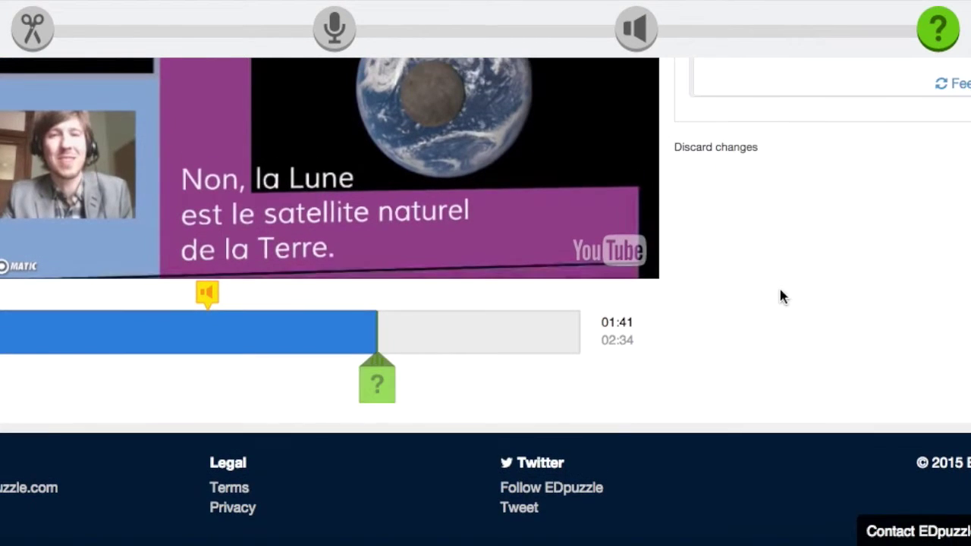
scroll(780, 273, up, 5)
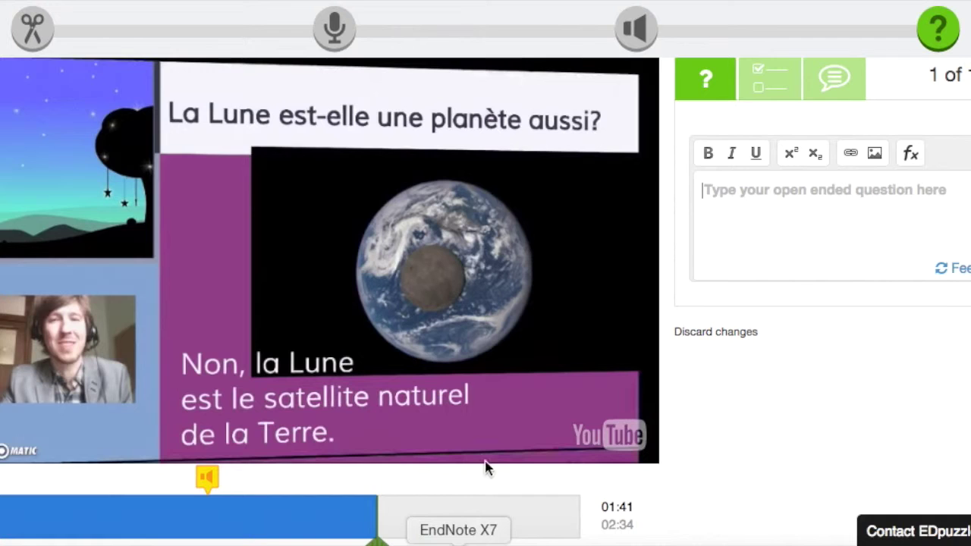
scroll(485, 466, down, 5)
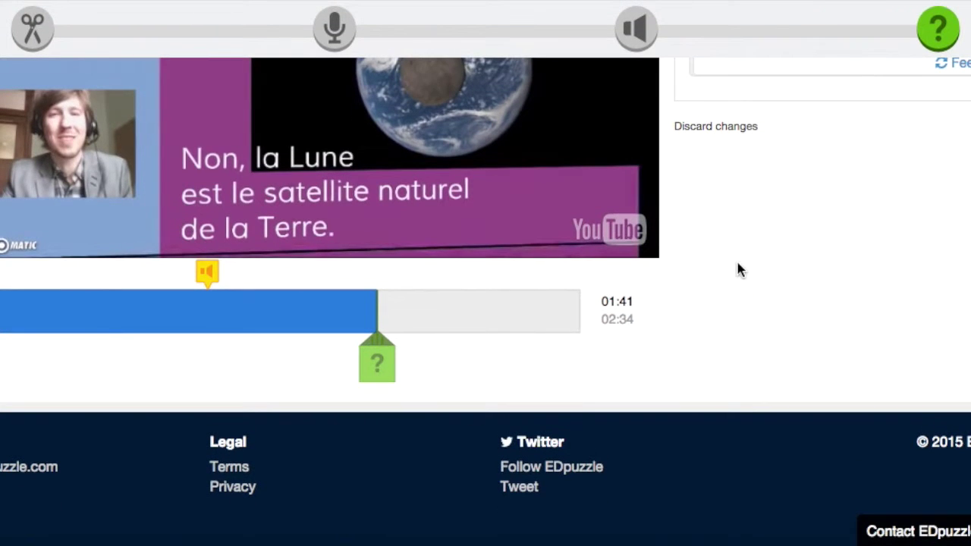
scroll(736, 260, up, 5)
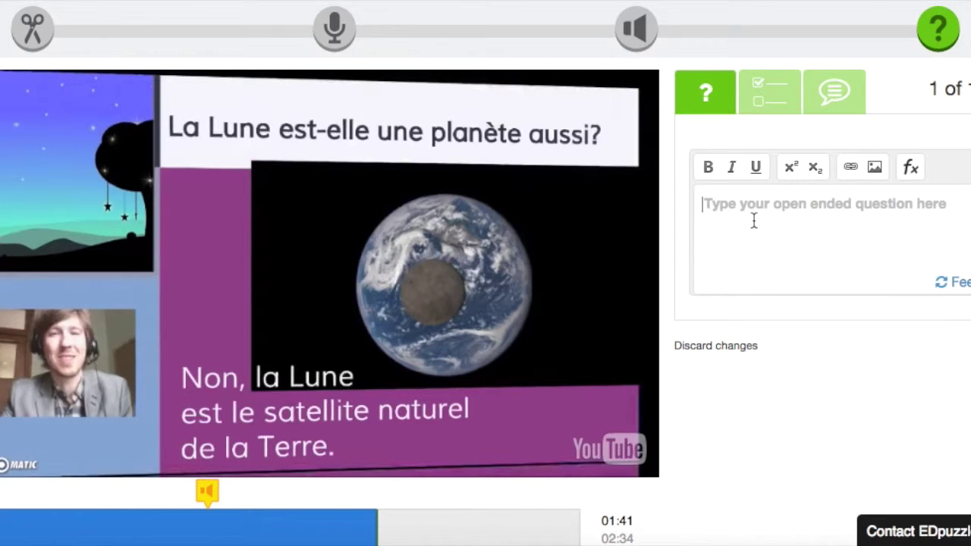
text(La lu)
key(BackSpace)
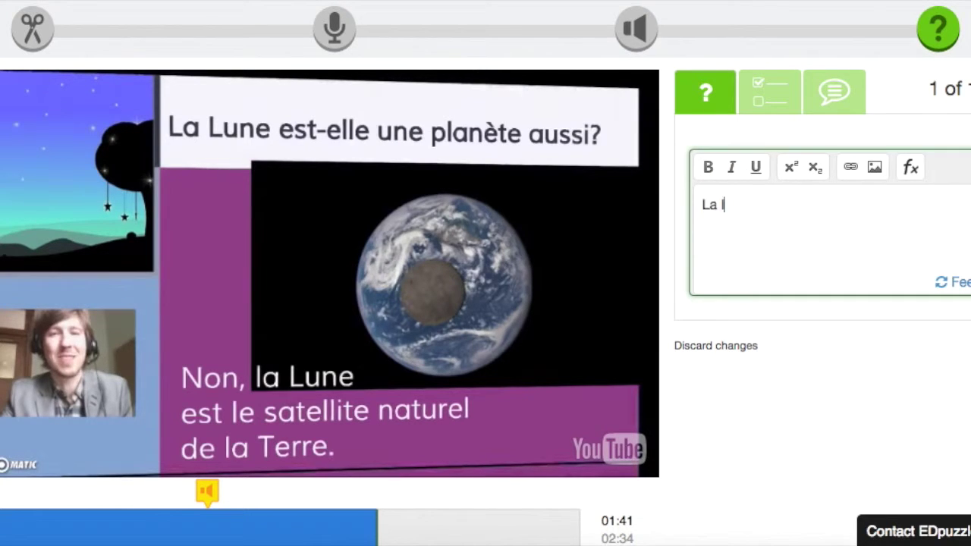
key(BackSpace)
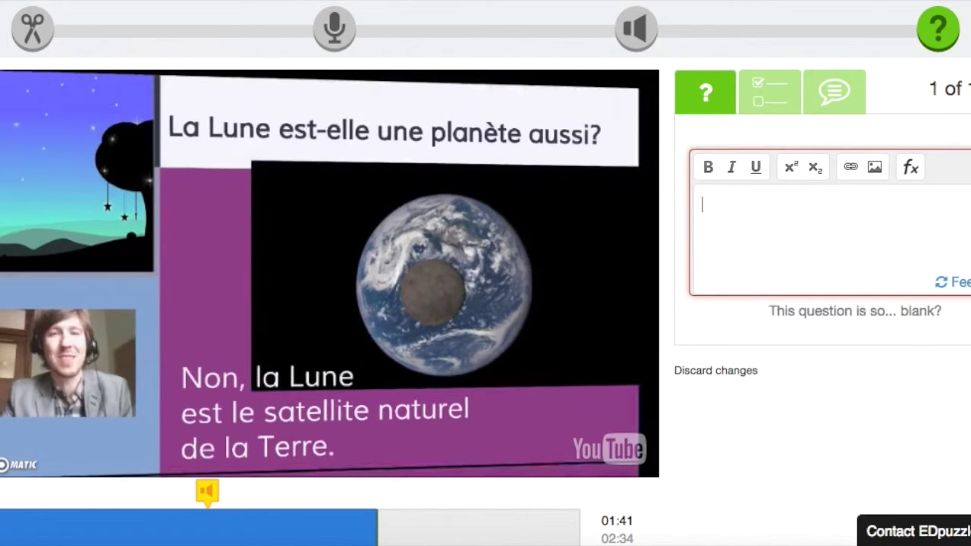
Make the question multiple choice and enter "Quel est le satellite naturel de la Terre?" as its text
click(770, 95)
scroll(820, 217, down, 1)
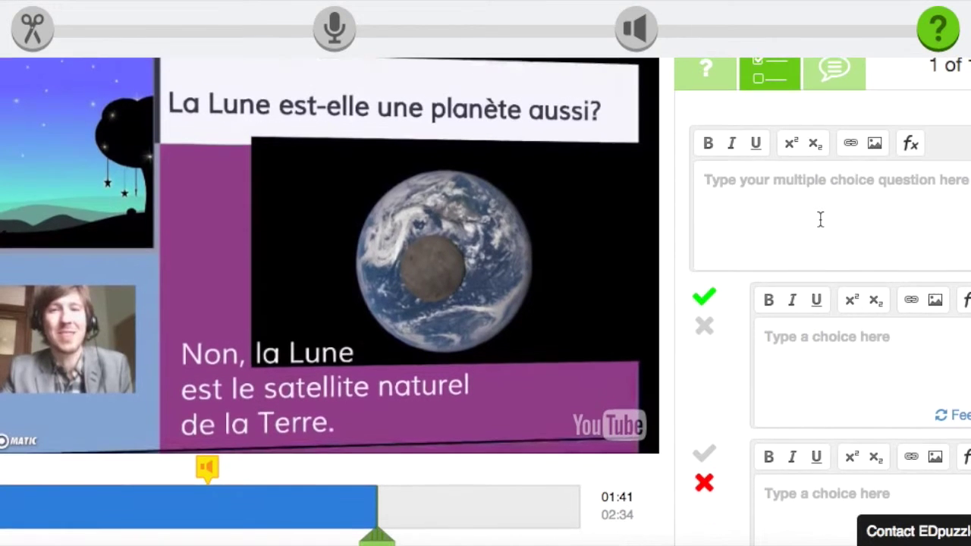
click(721, 200)
text(Q)
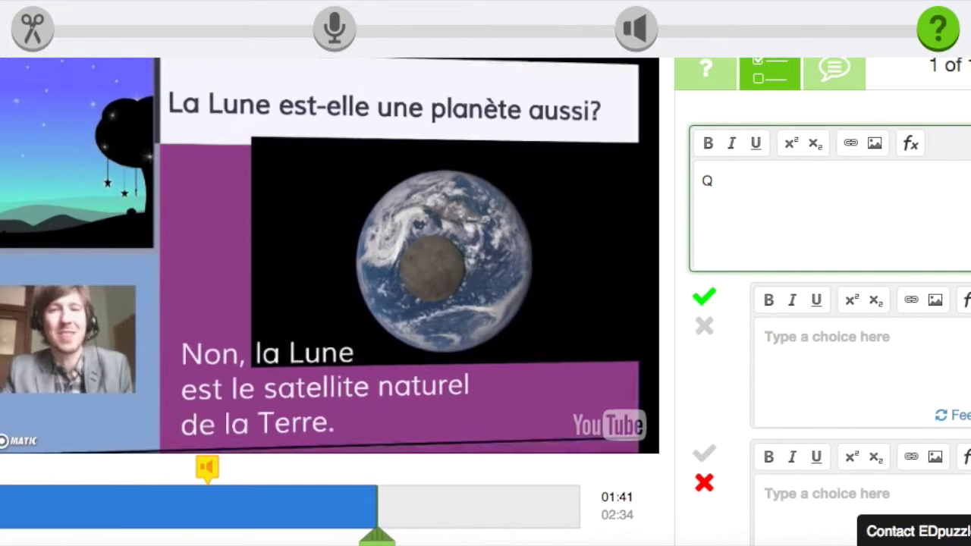
text(uel est le satellite ntu)
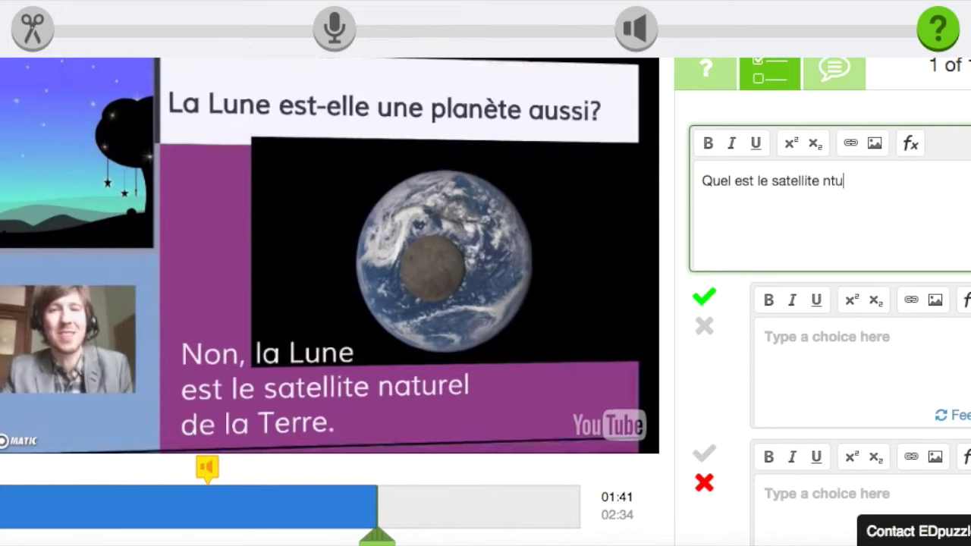
key(BackSpace)
key(BackSpace)
text(aturel de la Terre?)
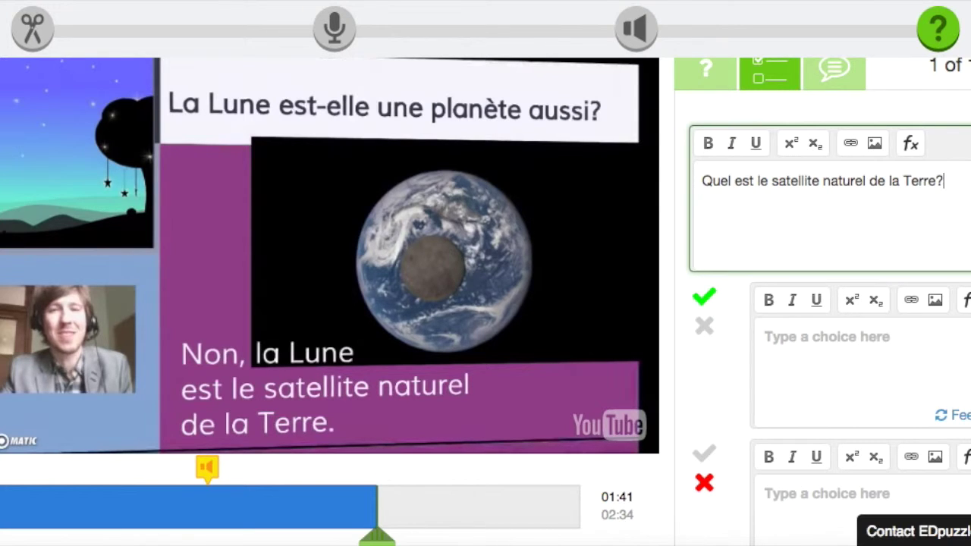
Enter "La Lune" as the correct choice and "Le Soleil" as the wrong choice, and save the question
click(788, 352)
text(La Lune)
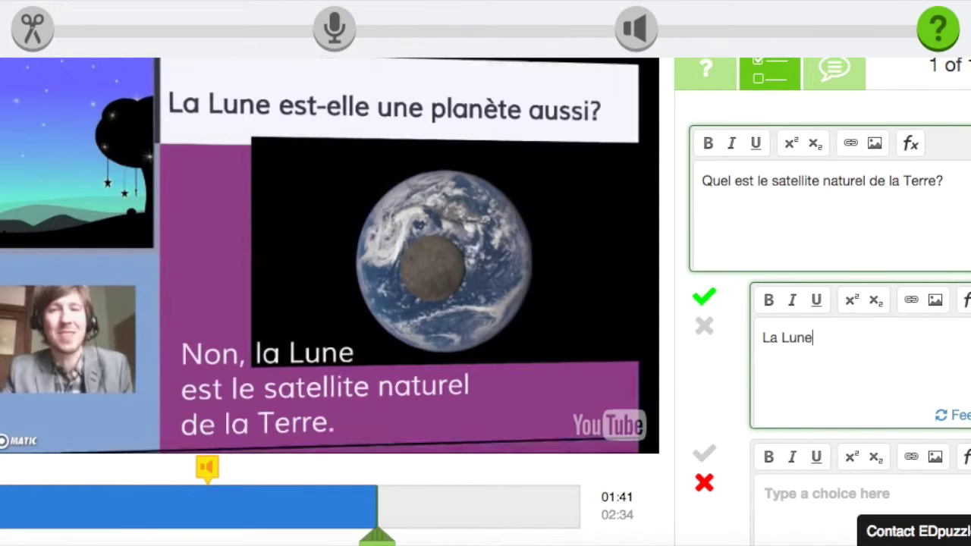
scroll(817, 371, down, 3)
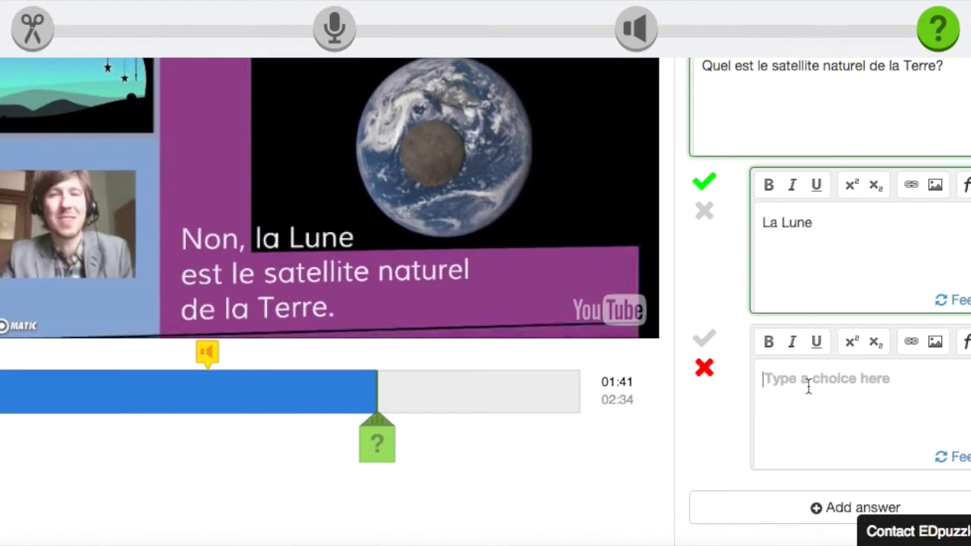
text(Le Soleil)
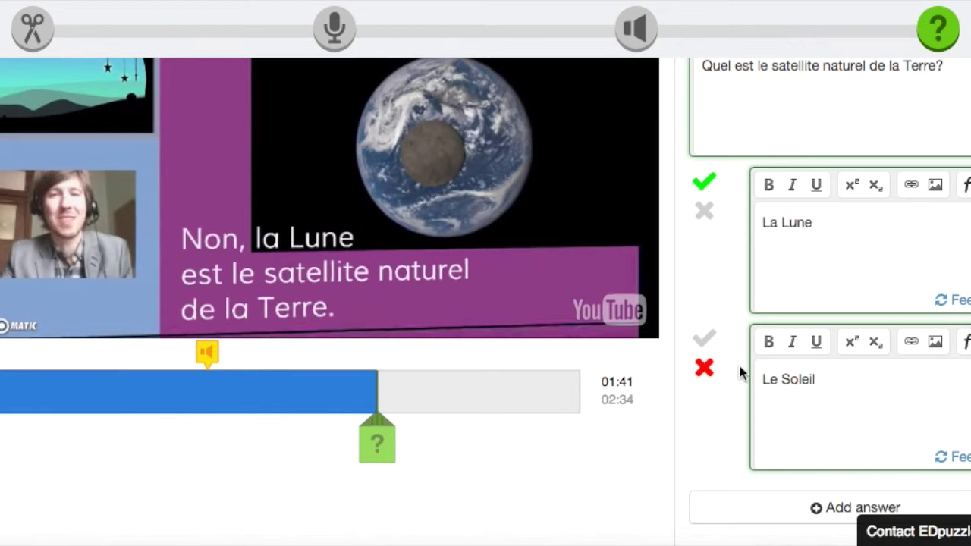
scroll(905, 328, down, 1)
scroll(905, 334, down, 3)
scroll(872, 351, up, 8)
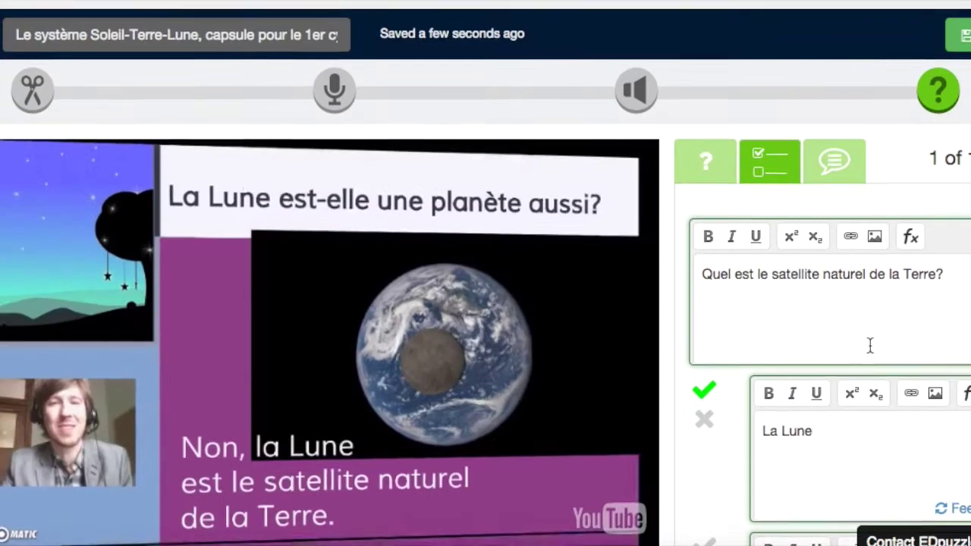
scroll(966, 336, down, 8)
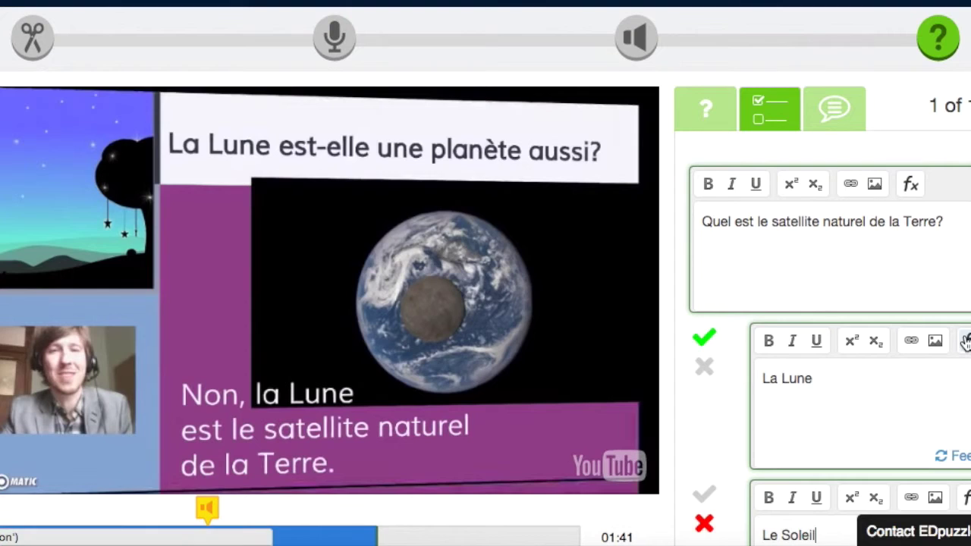
scroll(966, 341, down, 1)
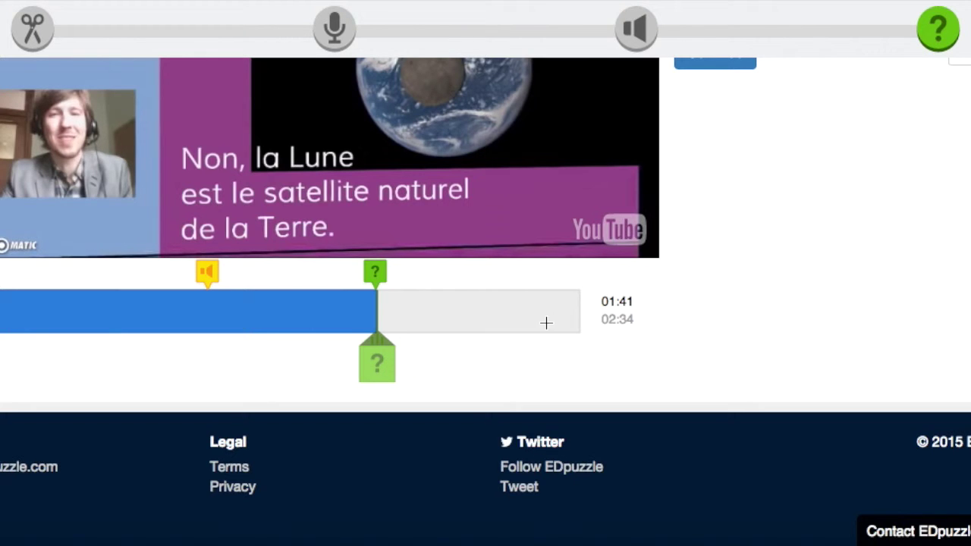
Check the saved question on the timeline and finish the lesson to open its assignment options
scroll(619, 327, up, 5)
scroll(618, 328, down, 2)
scroll(618, 328, down, 3)
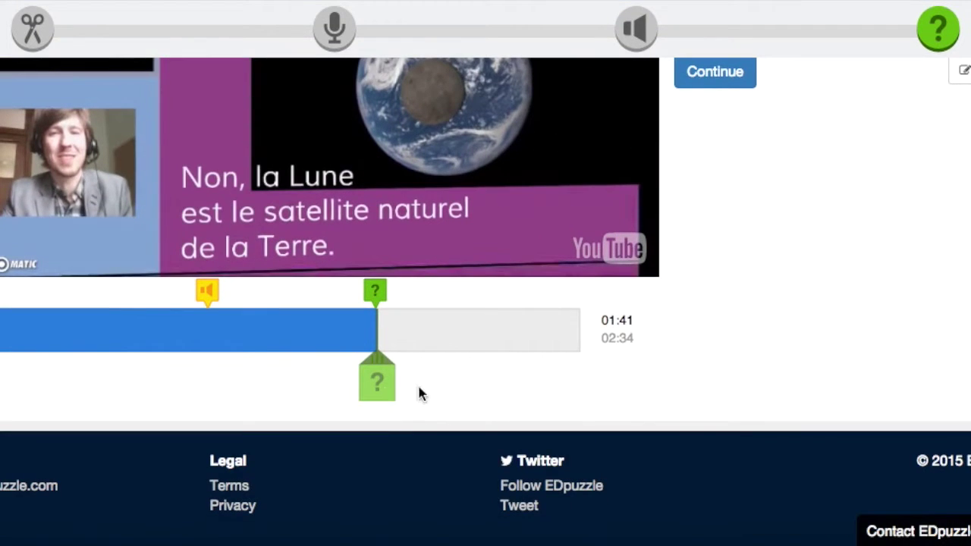
scroll(659, 334, up, 6)
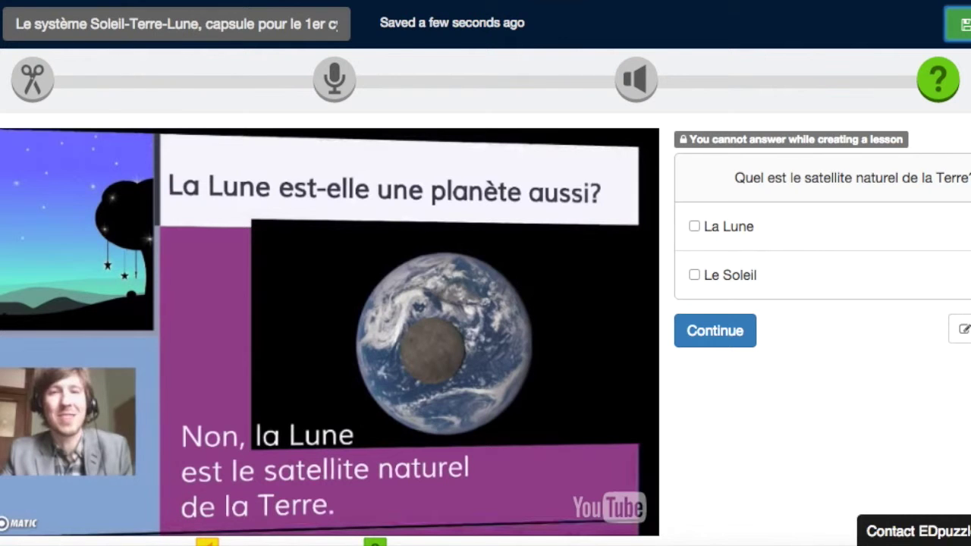
scroll(486, 304, down, 4)
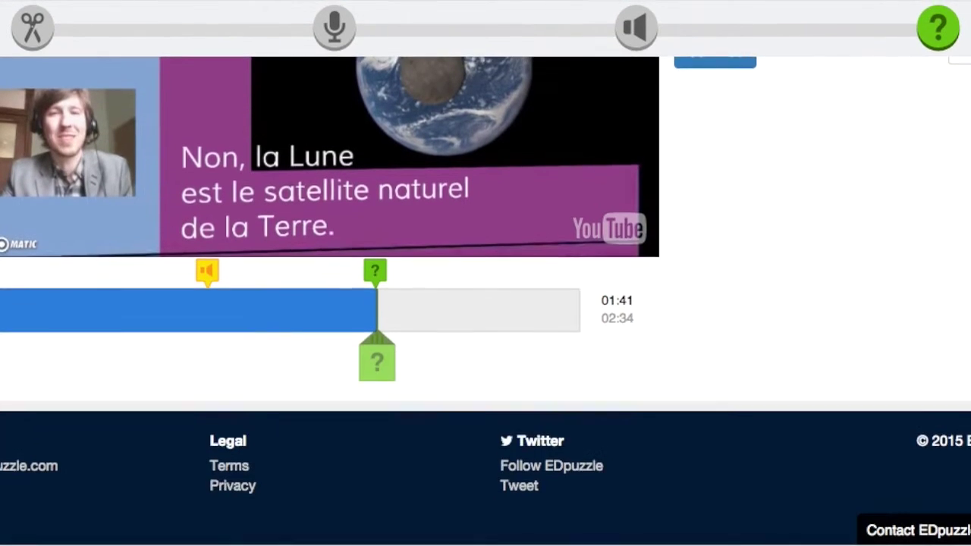
scroll(486, 303, up, 4)
click(958, 25)
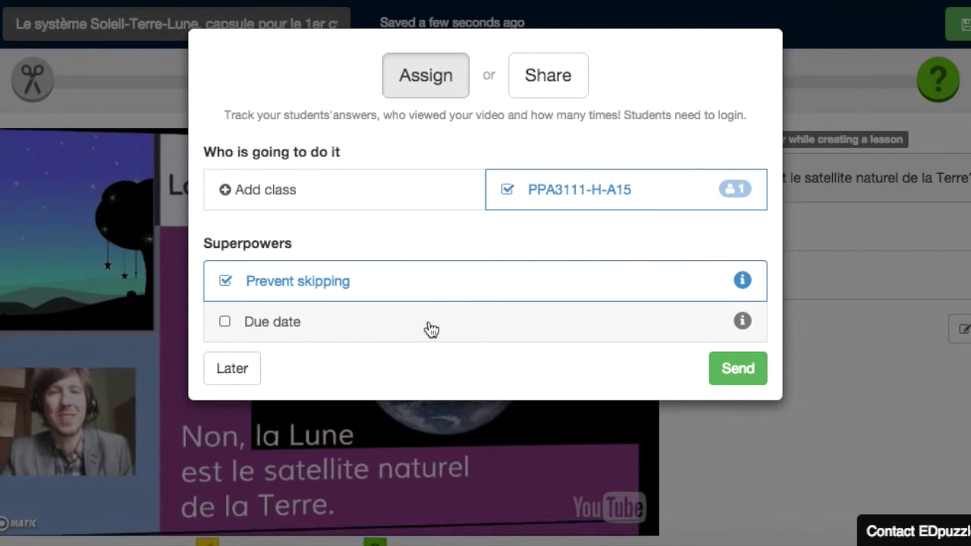
Turn off Prevent skipping, and select the lesson's link in the sharing options
click(379, 287)
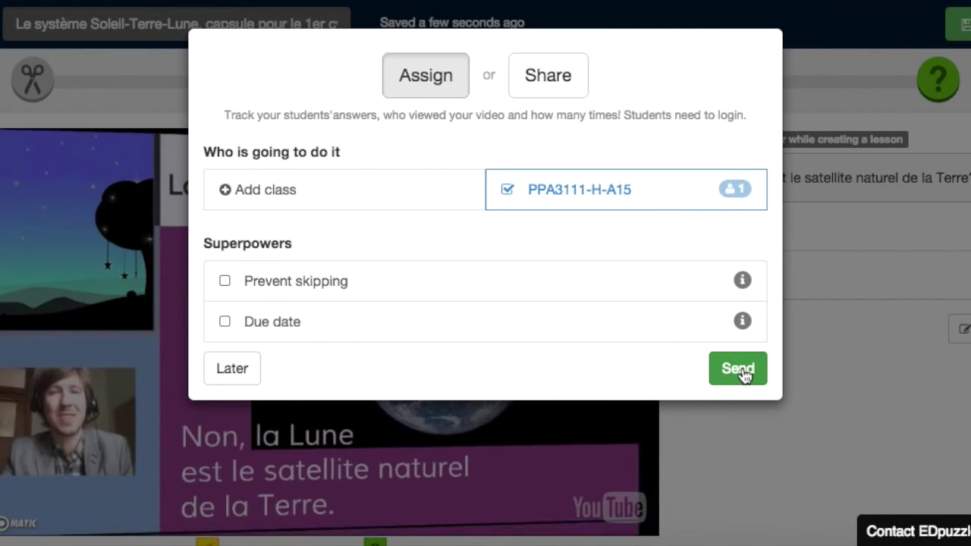
click(550, 90)
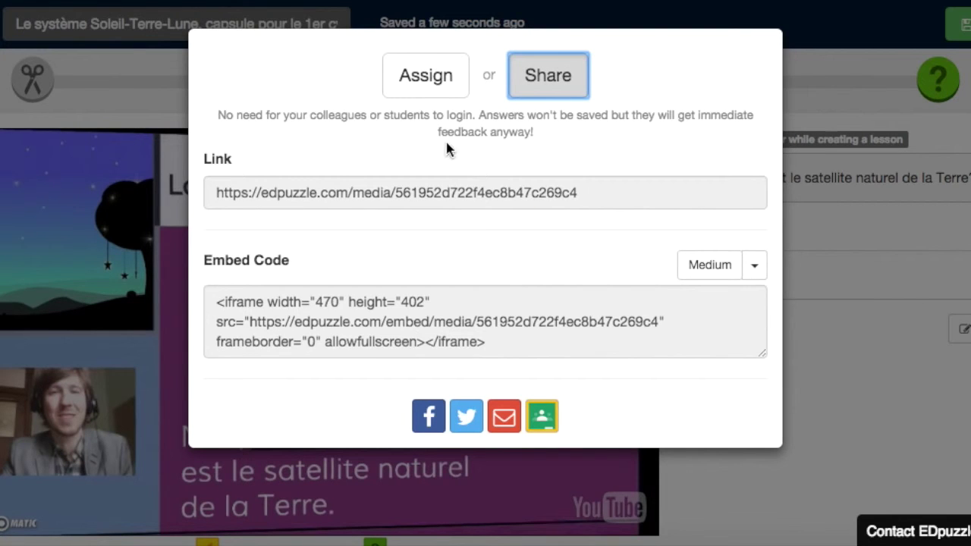
click(574, 189)
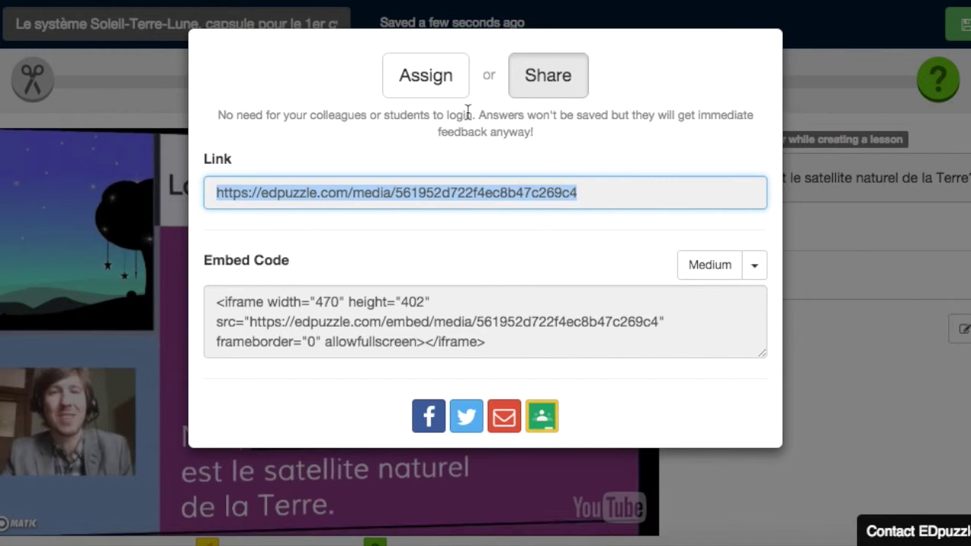
Assign the lesson to the class PPA3111-H-A15 with Prevent skipping on and send it
click(443, 79)
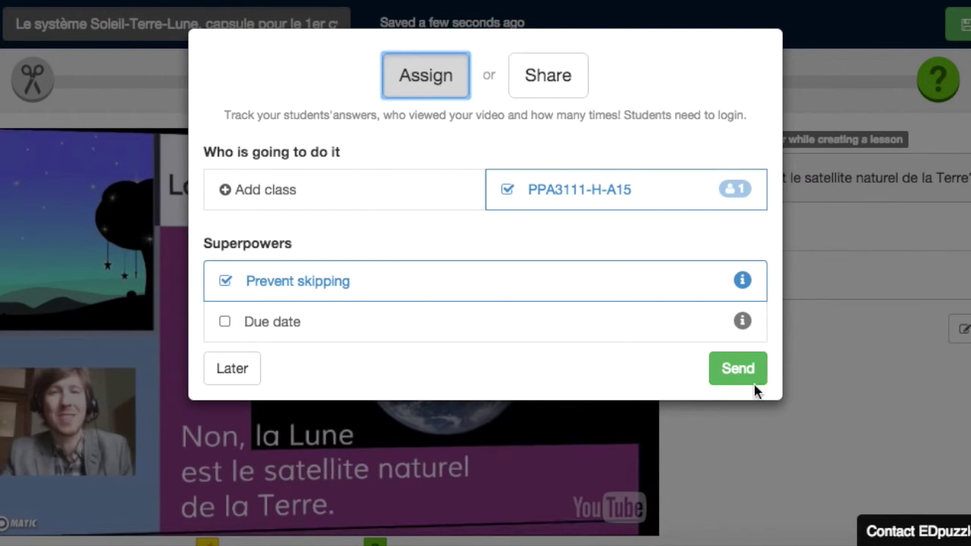
click(755, 385)
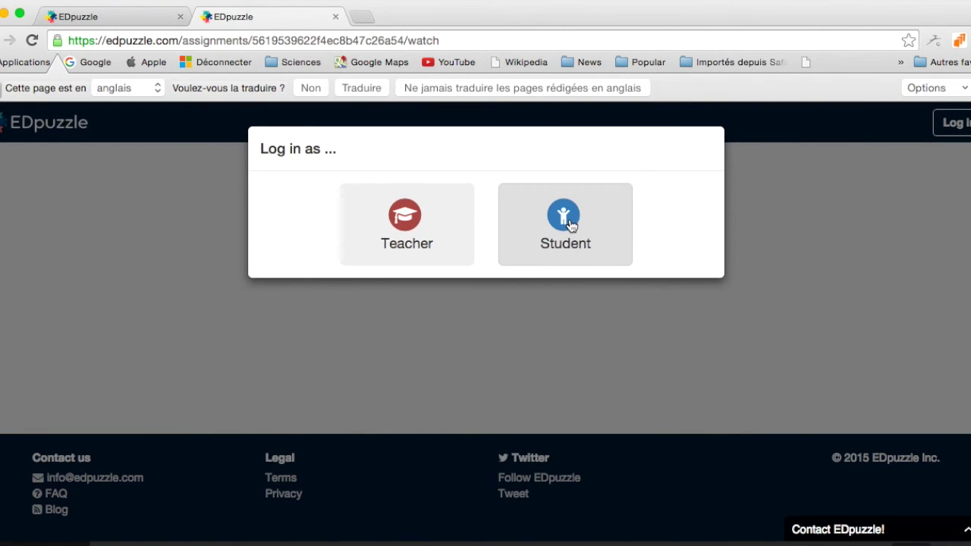
Log in as a student to open the assigned lesson
click(566, 220)
click(466, 409)
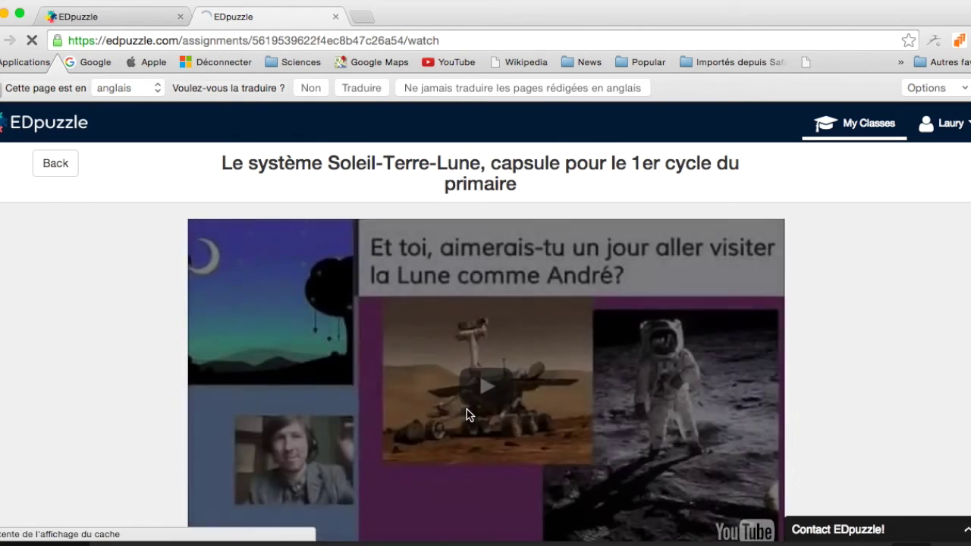
Play the assigned video, answer its question at 01:41 with "La Lune" and continue watching
click(466, 409)
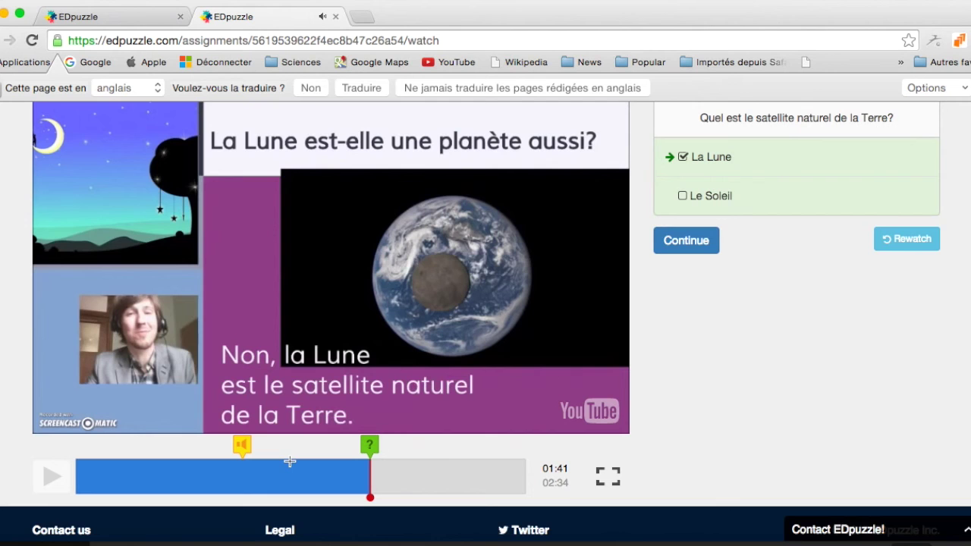
scroll(791, 258, up, 2)
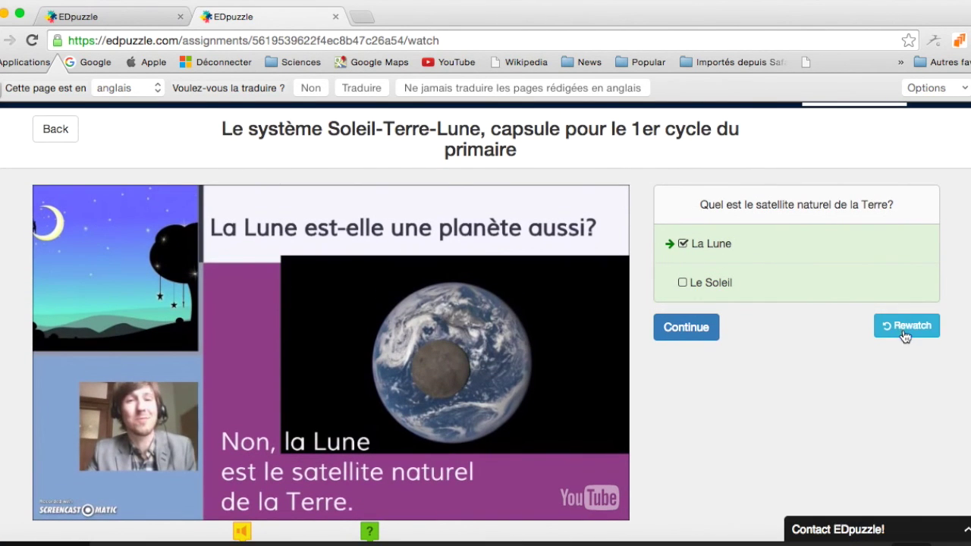
click(701, 335)
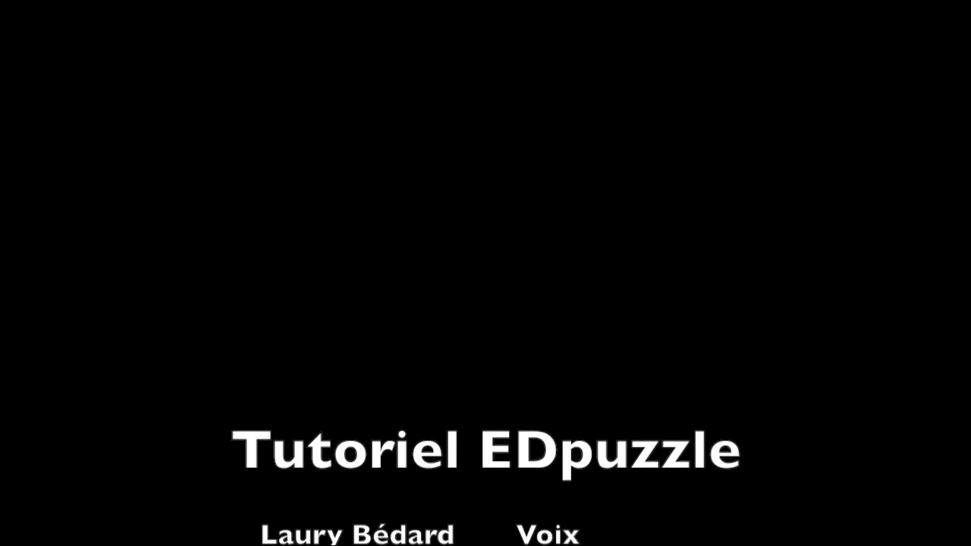